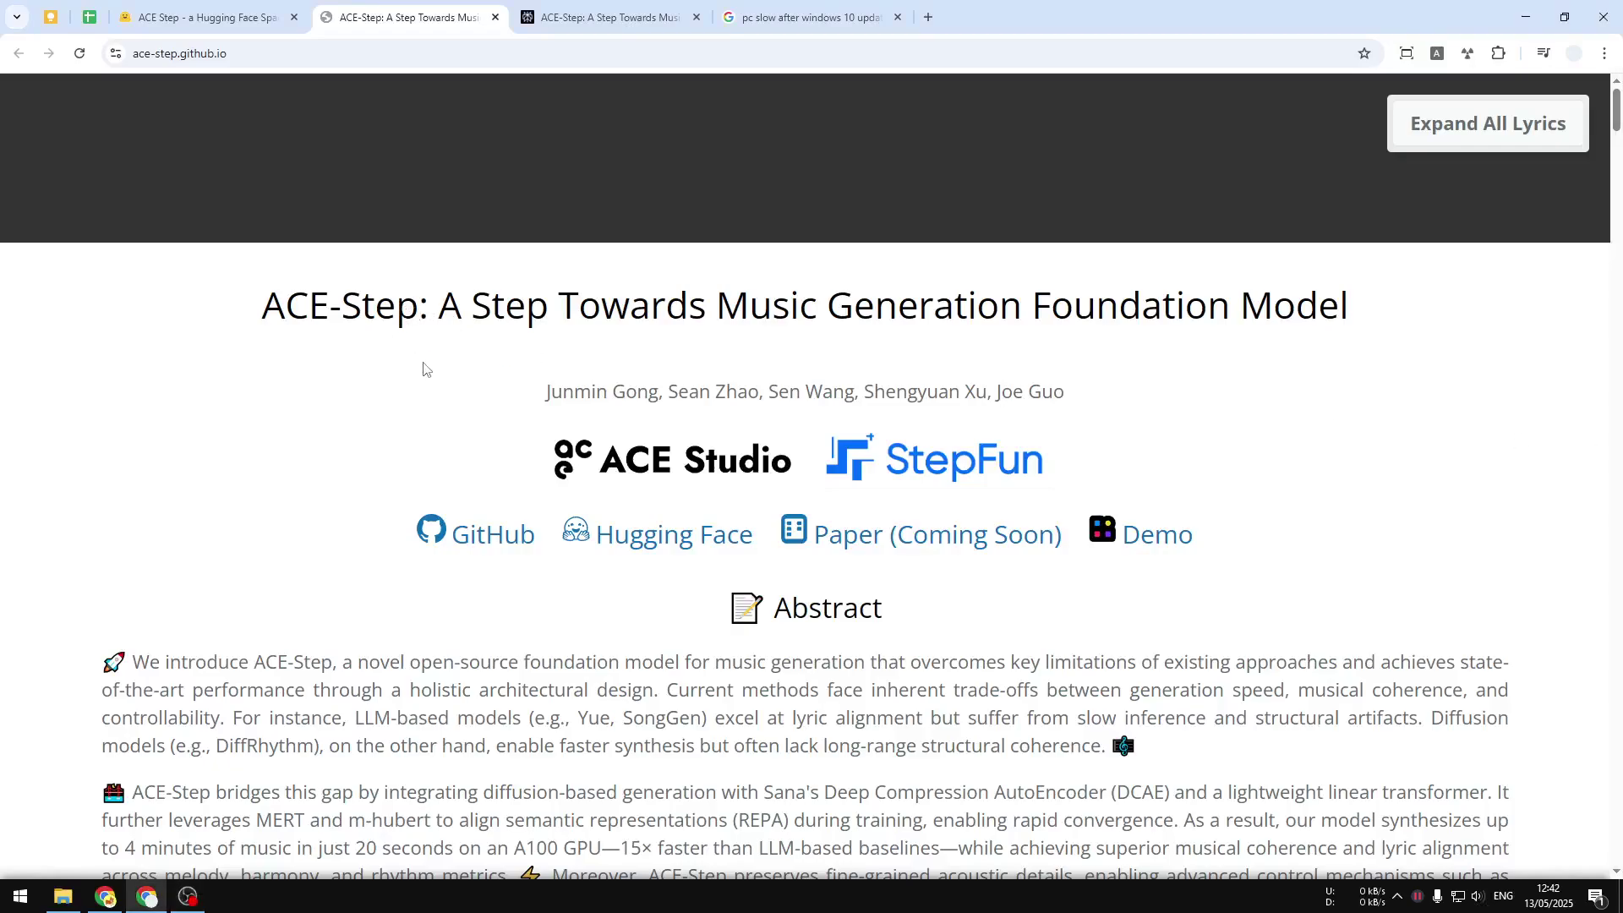
# Step: Skim the ace-step.github.io title, abstract and architecture diagram, then switch to the ACE Step Space tab
pyautogui.moveTo(224, 315); pyautogui.dragTo(428, 306)
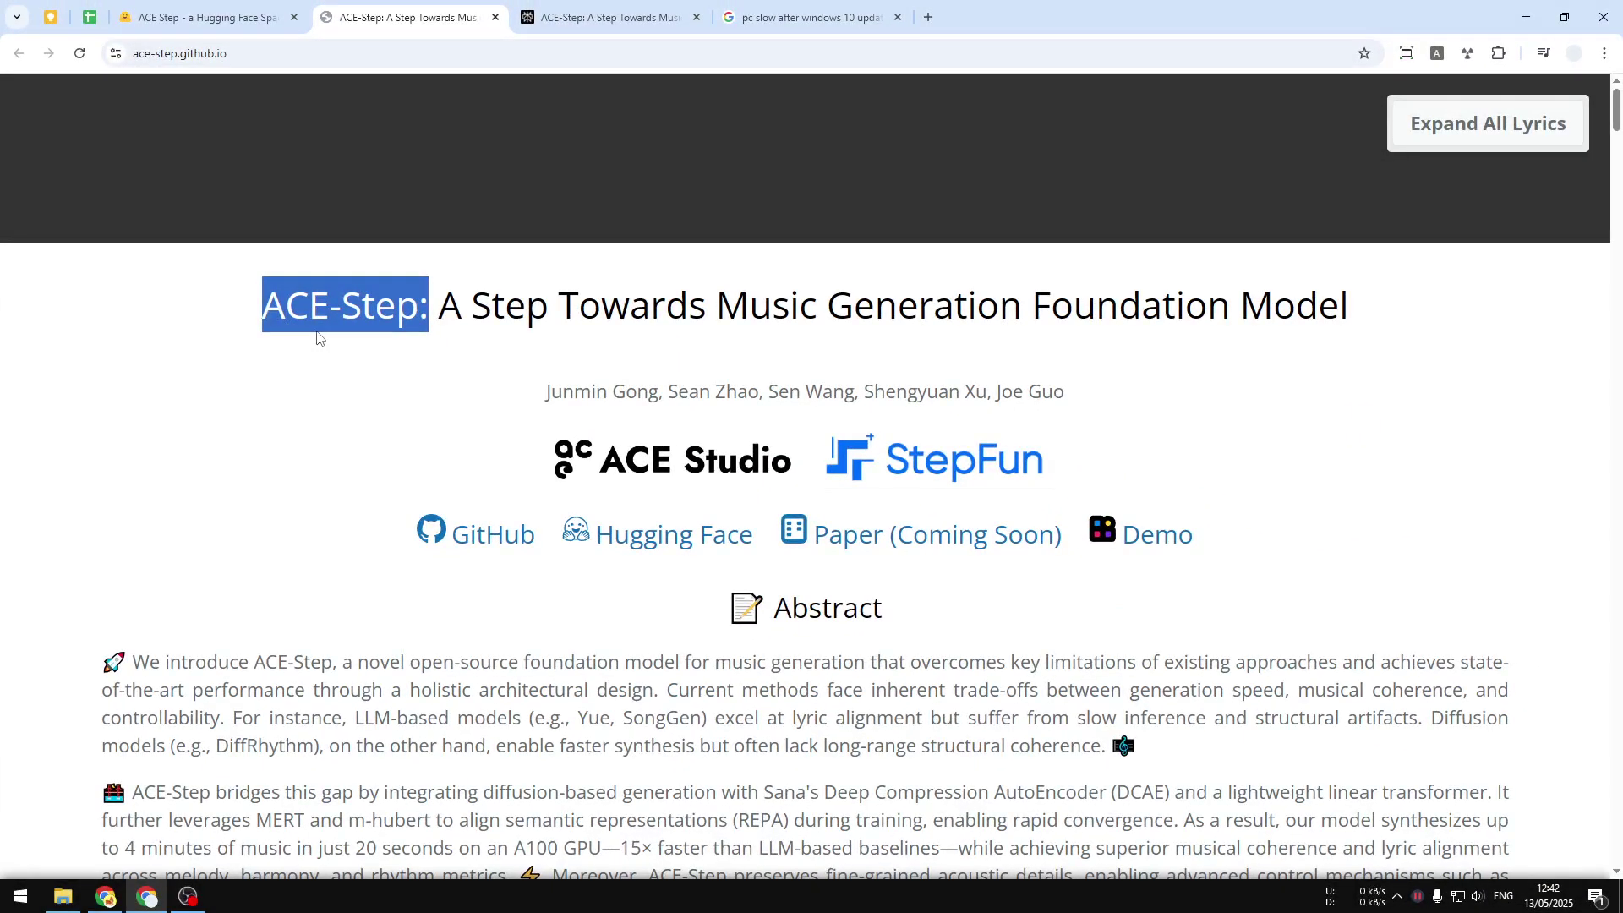
pyautogui.click(457, 303)
pyautogui.scroll(-8, 530, 379)
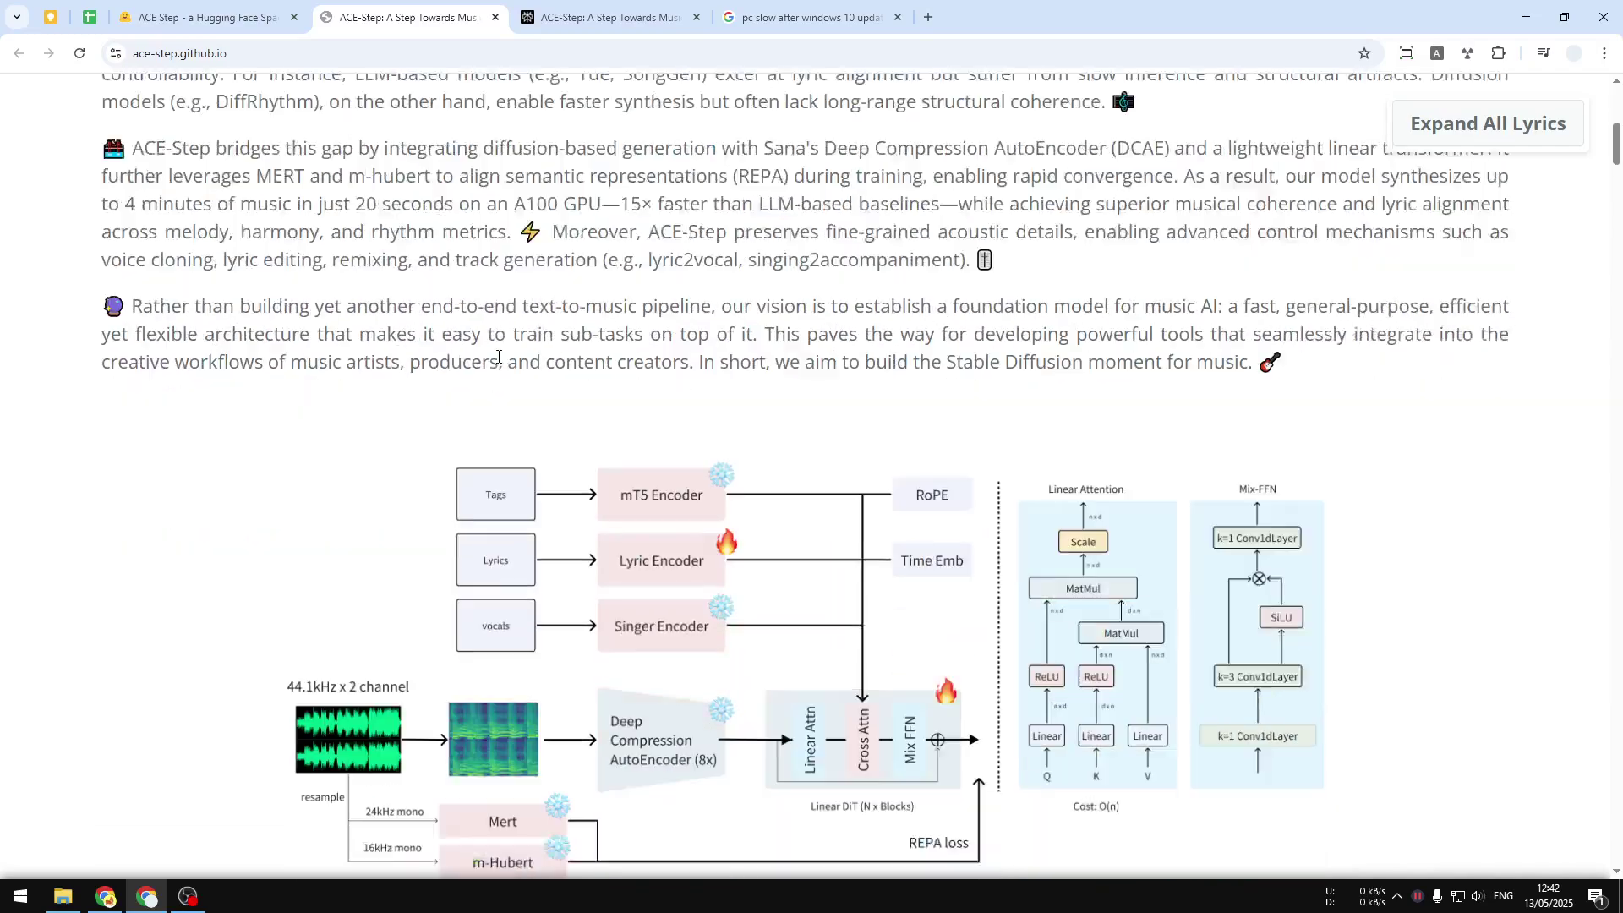
pyautogui.scroll(-2, 529, 379)
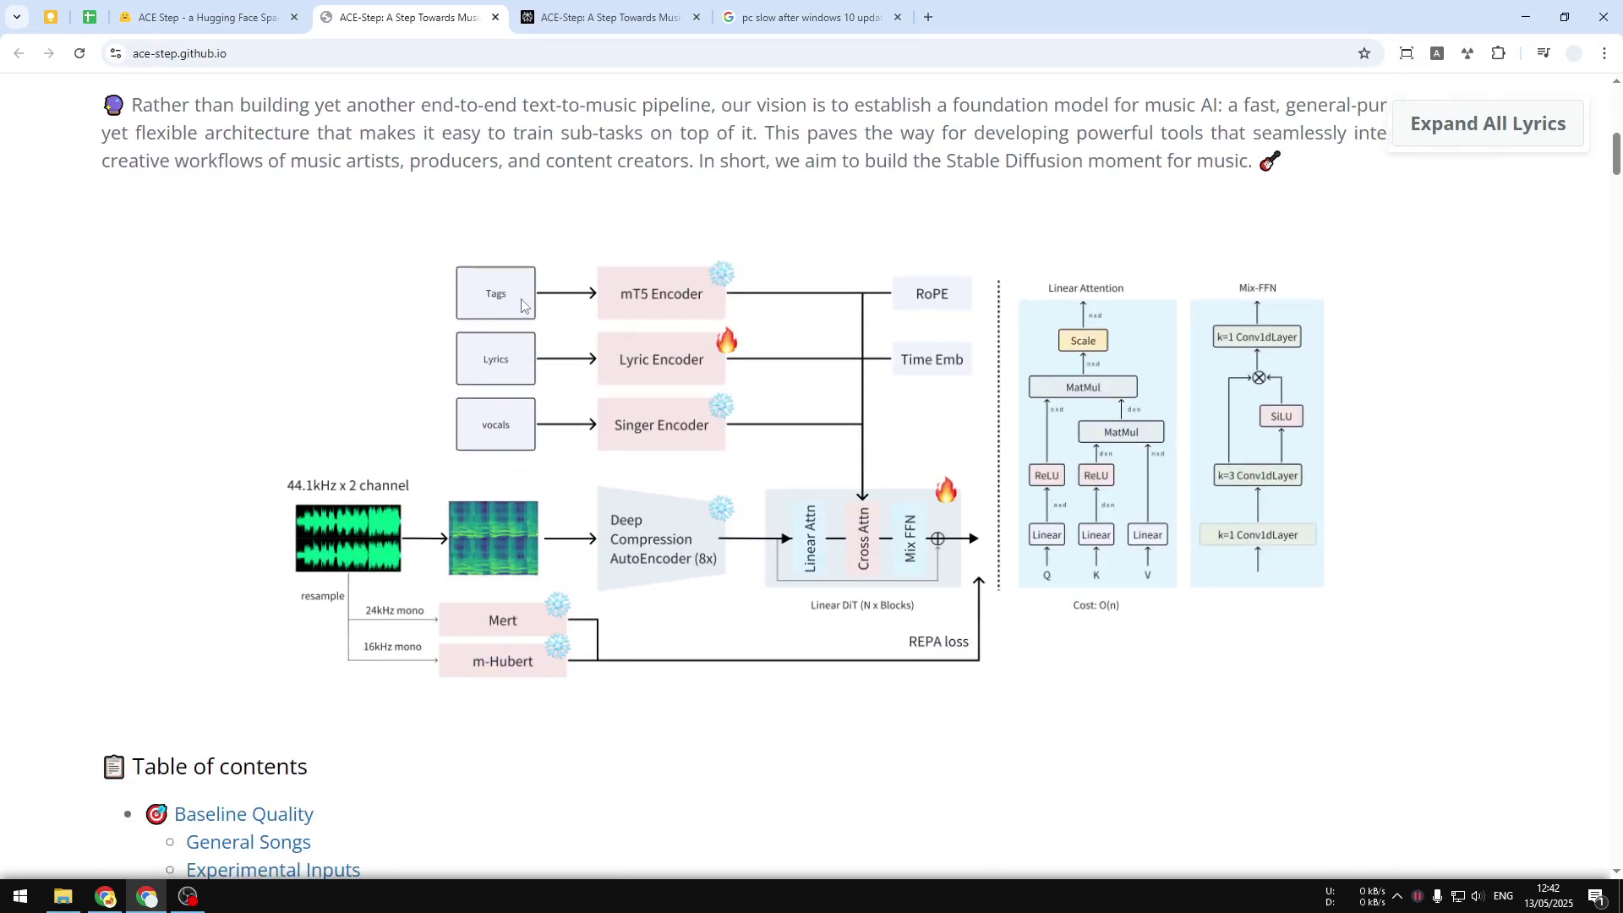
pyautogui.scroll(10, 624, 356)
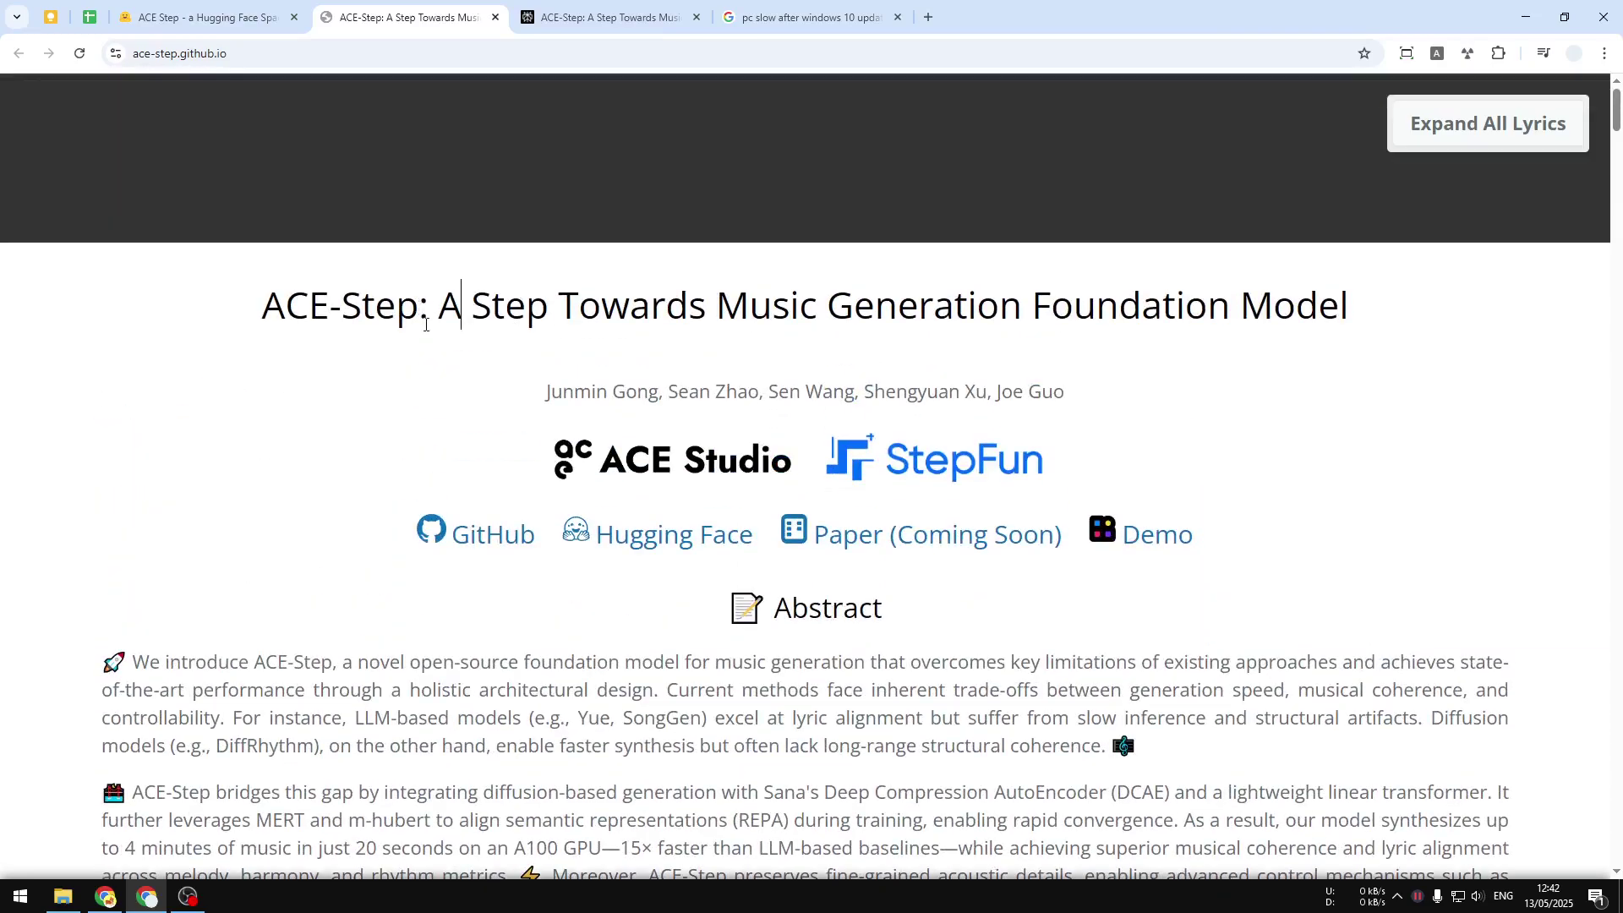
pyautogui.scroll(-7, 426, 325)
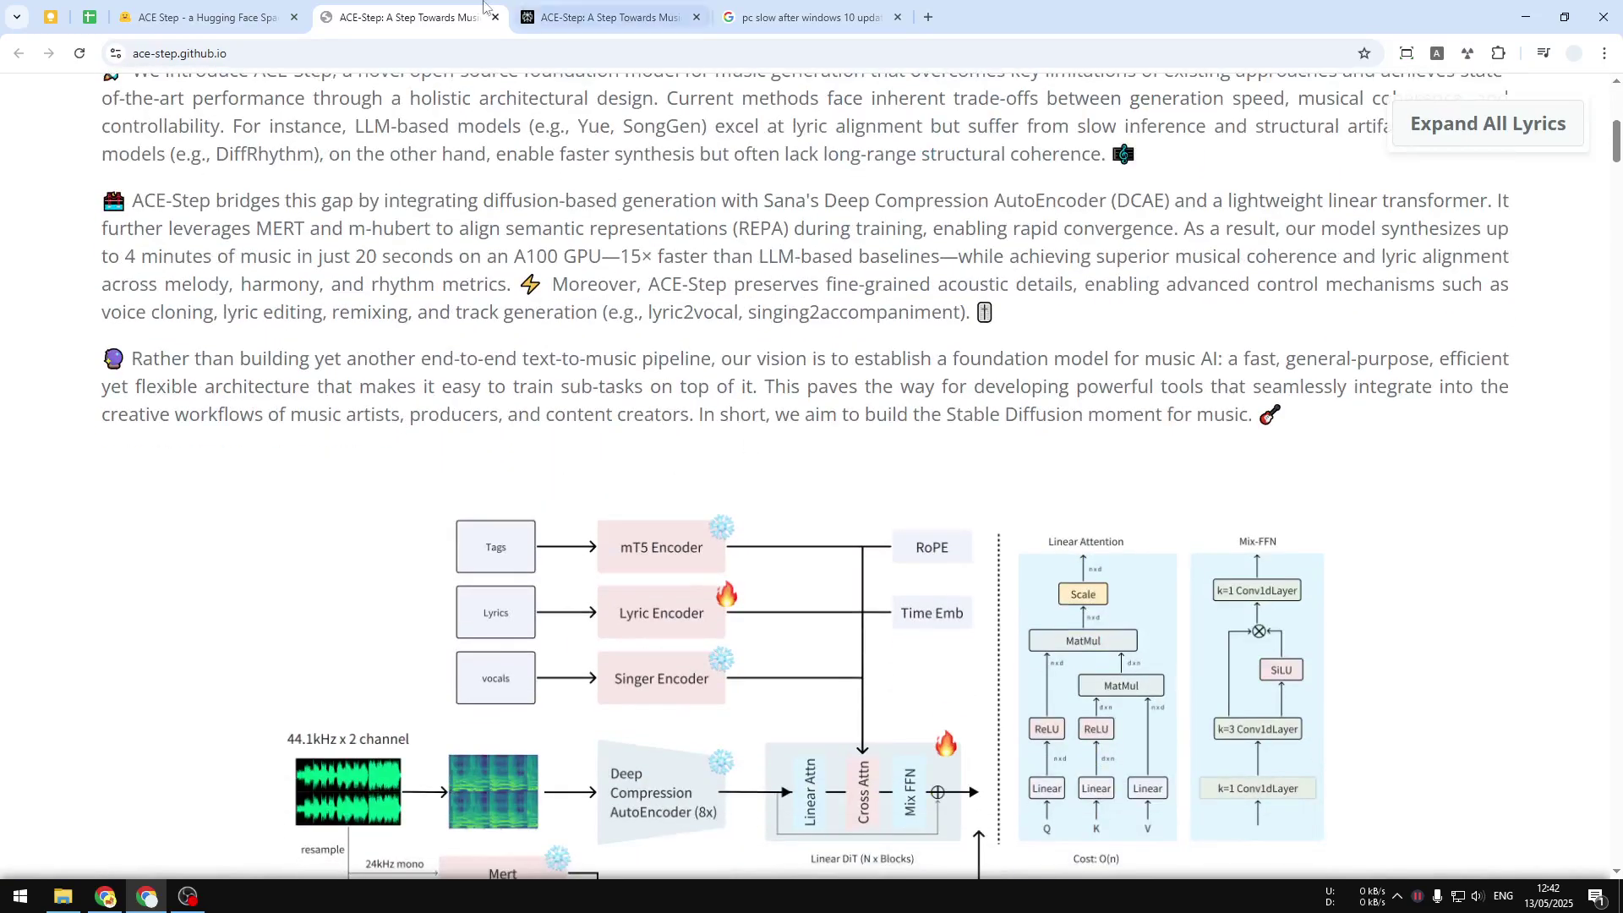
pyautogui.click(207, 17)
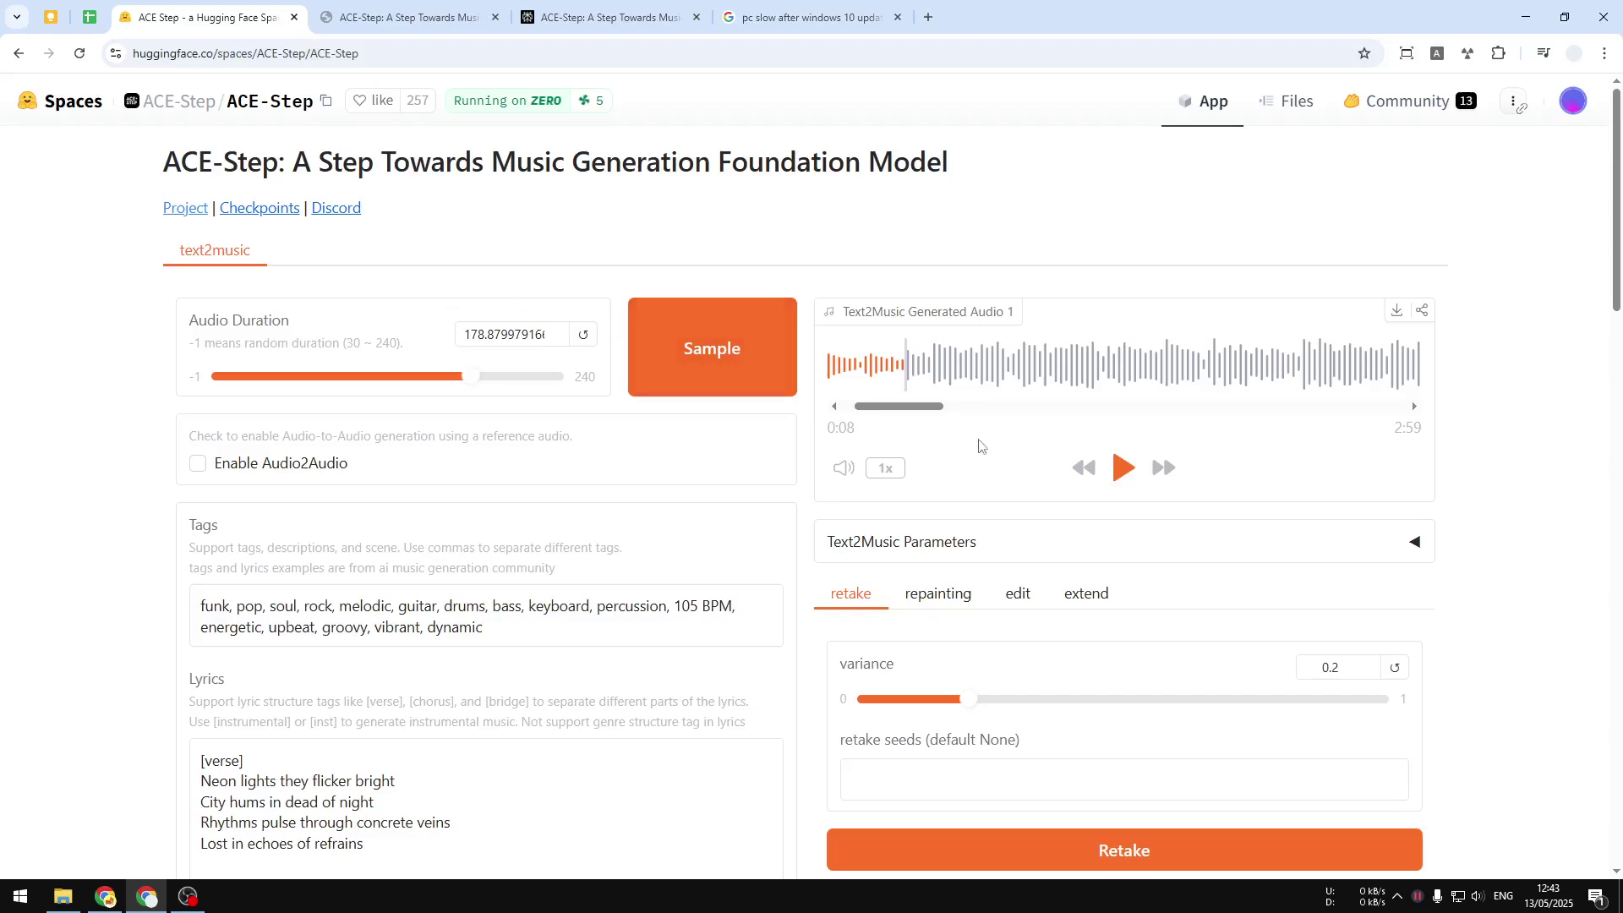
# Step: Play the example funk song in the Text2Music Generated Audio player
pyautogui.click(1117, 479)
pyautogui.scroll(-2, 924, 352)
pyautogui.scroll(-1, 331, 608)
pyautogui.scroll(-1, 331, 609)
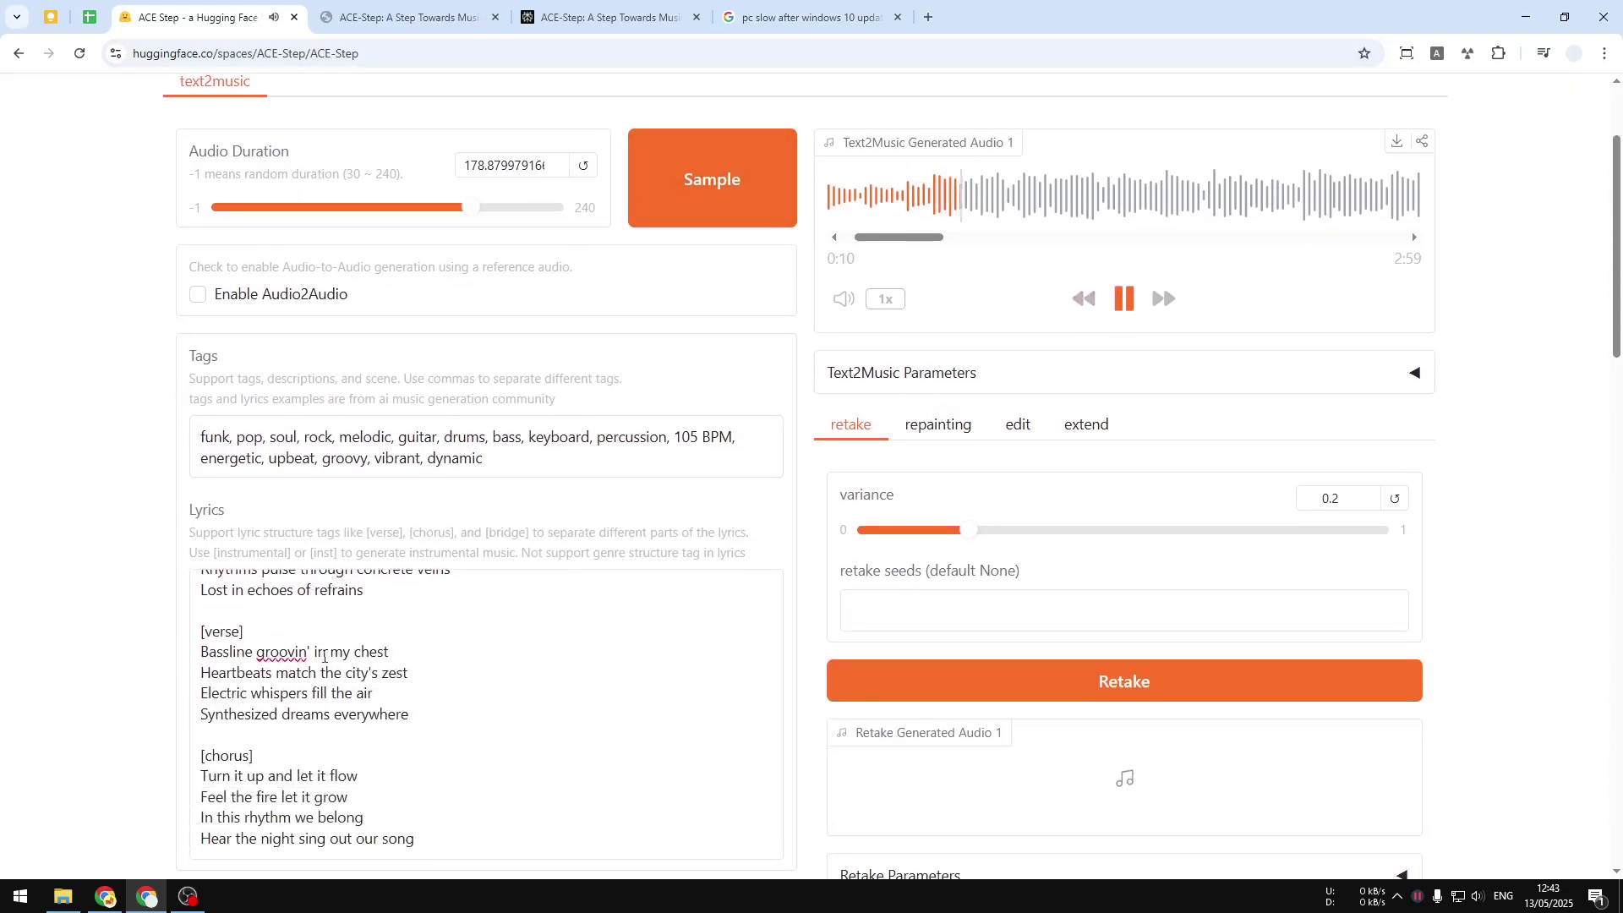
pyautogui.scroll(2, 331, 608)
# Step: Highlight the four verse lines in the Lyrics box while listening, then pause at 0:25
pyautogui.moveTo(823, 459); pyautogui.dragTo(322, 461)
pyautogui.click(804, 519)
pyautogui.moveTo(983, 522); pyautogui.dragTo(403, 508)
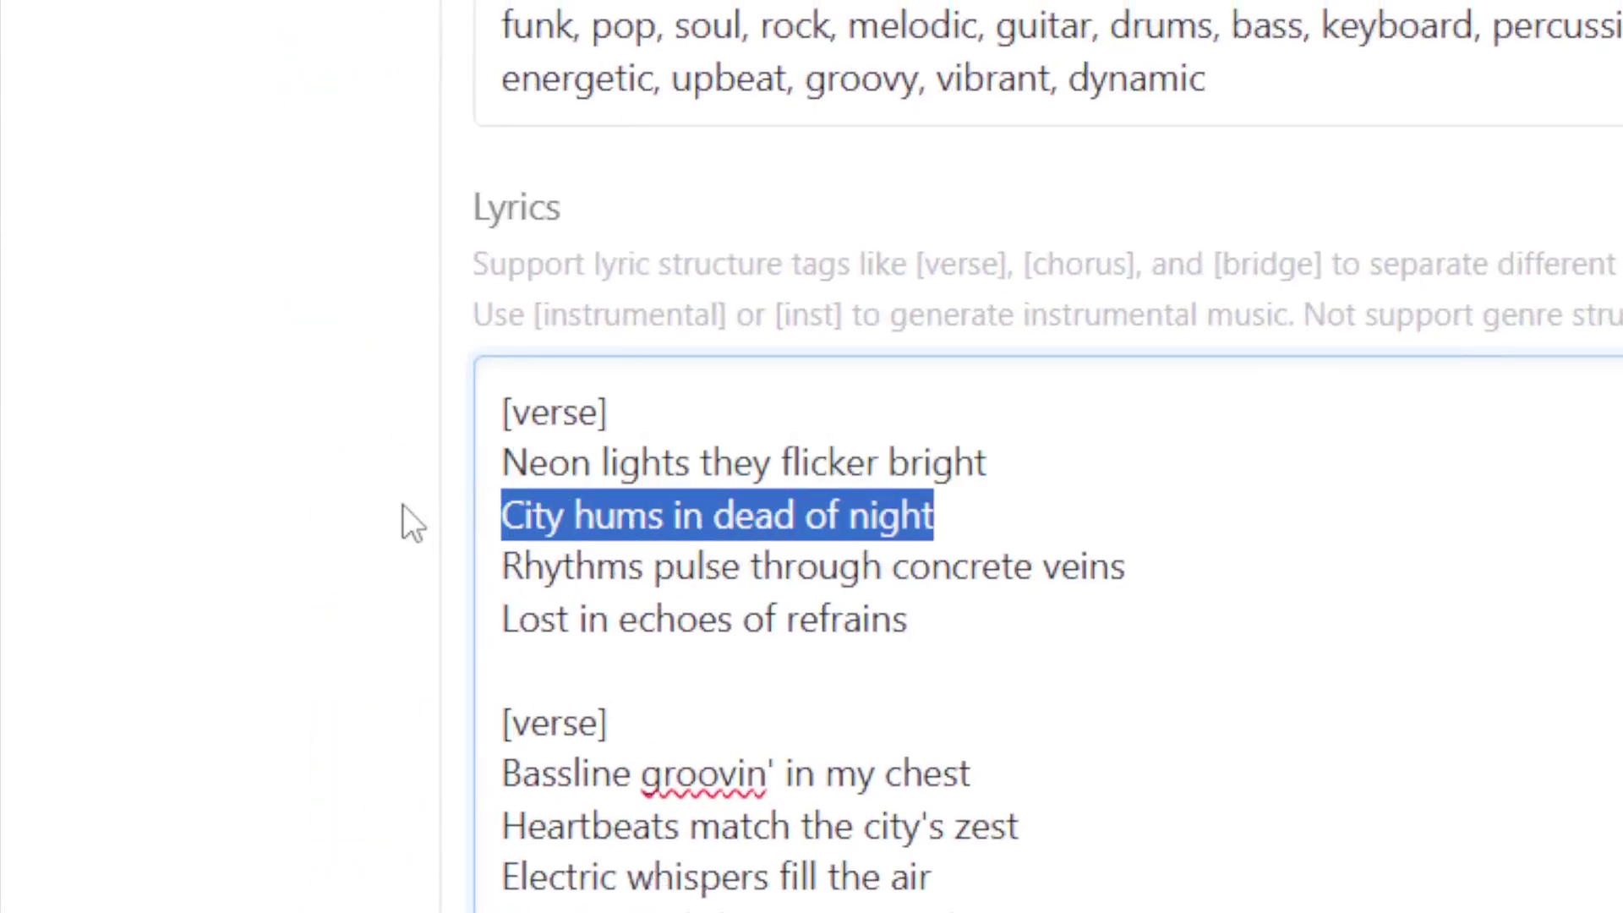
pyautogui.click(1177, 582)
pyautogui.moveTo(1137, 584); pyautogui.dragTo(279, 583)
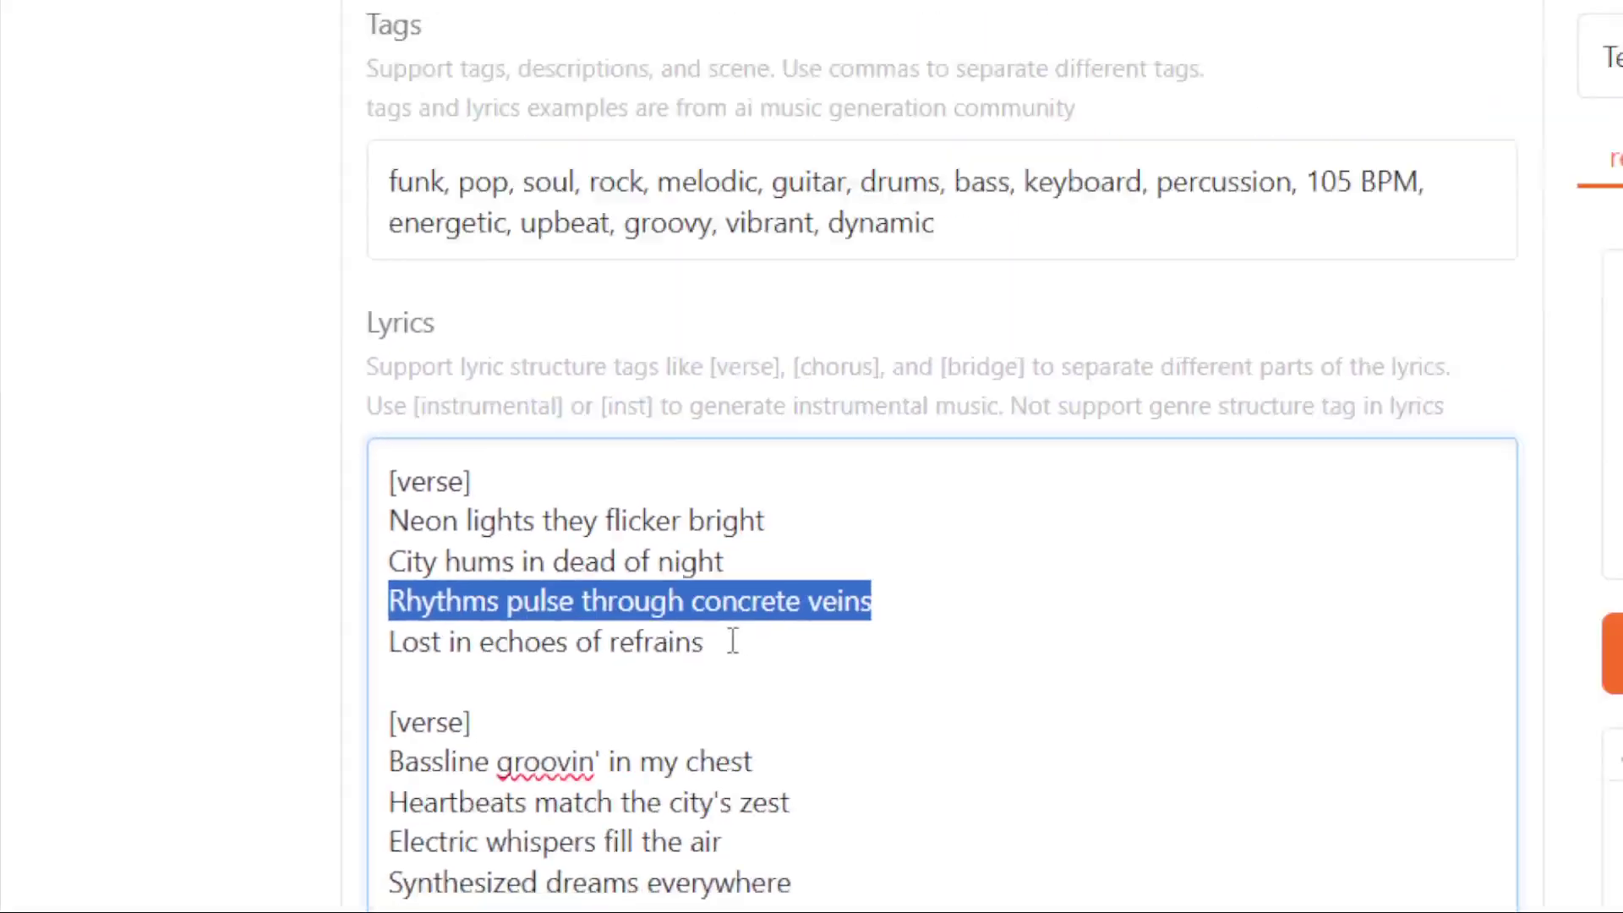
pyautogui.moveTo(945, 618); pyautogui.dragTo(438, 641)
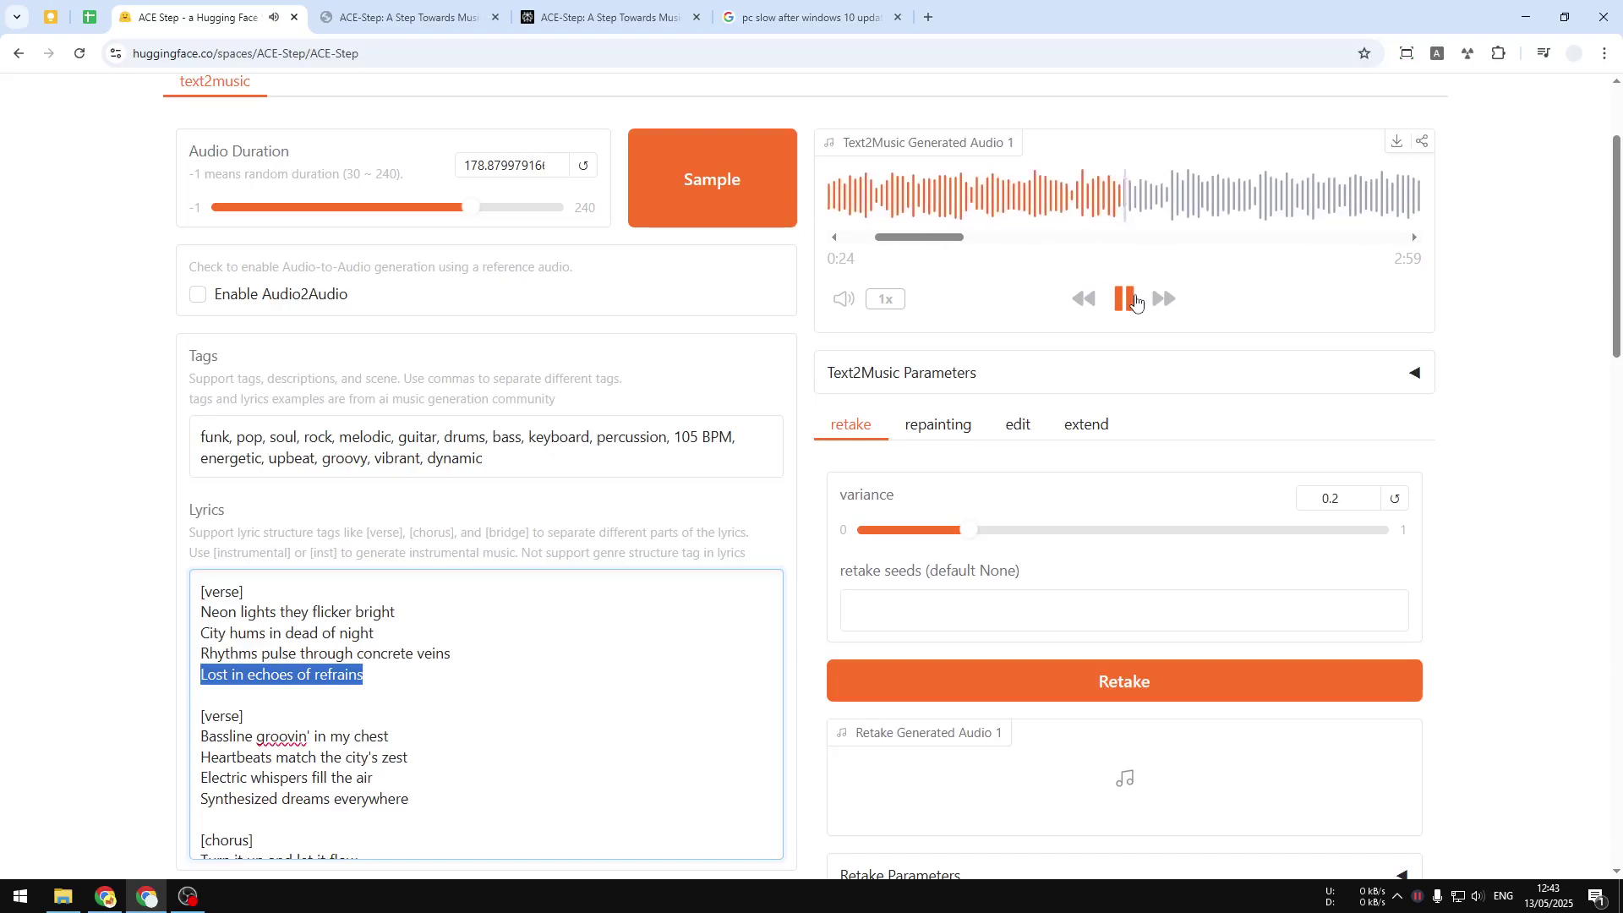
pyautogui.click(1127, 299)
pyautogui.scroll(2, 349, 372)
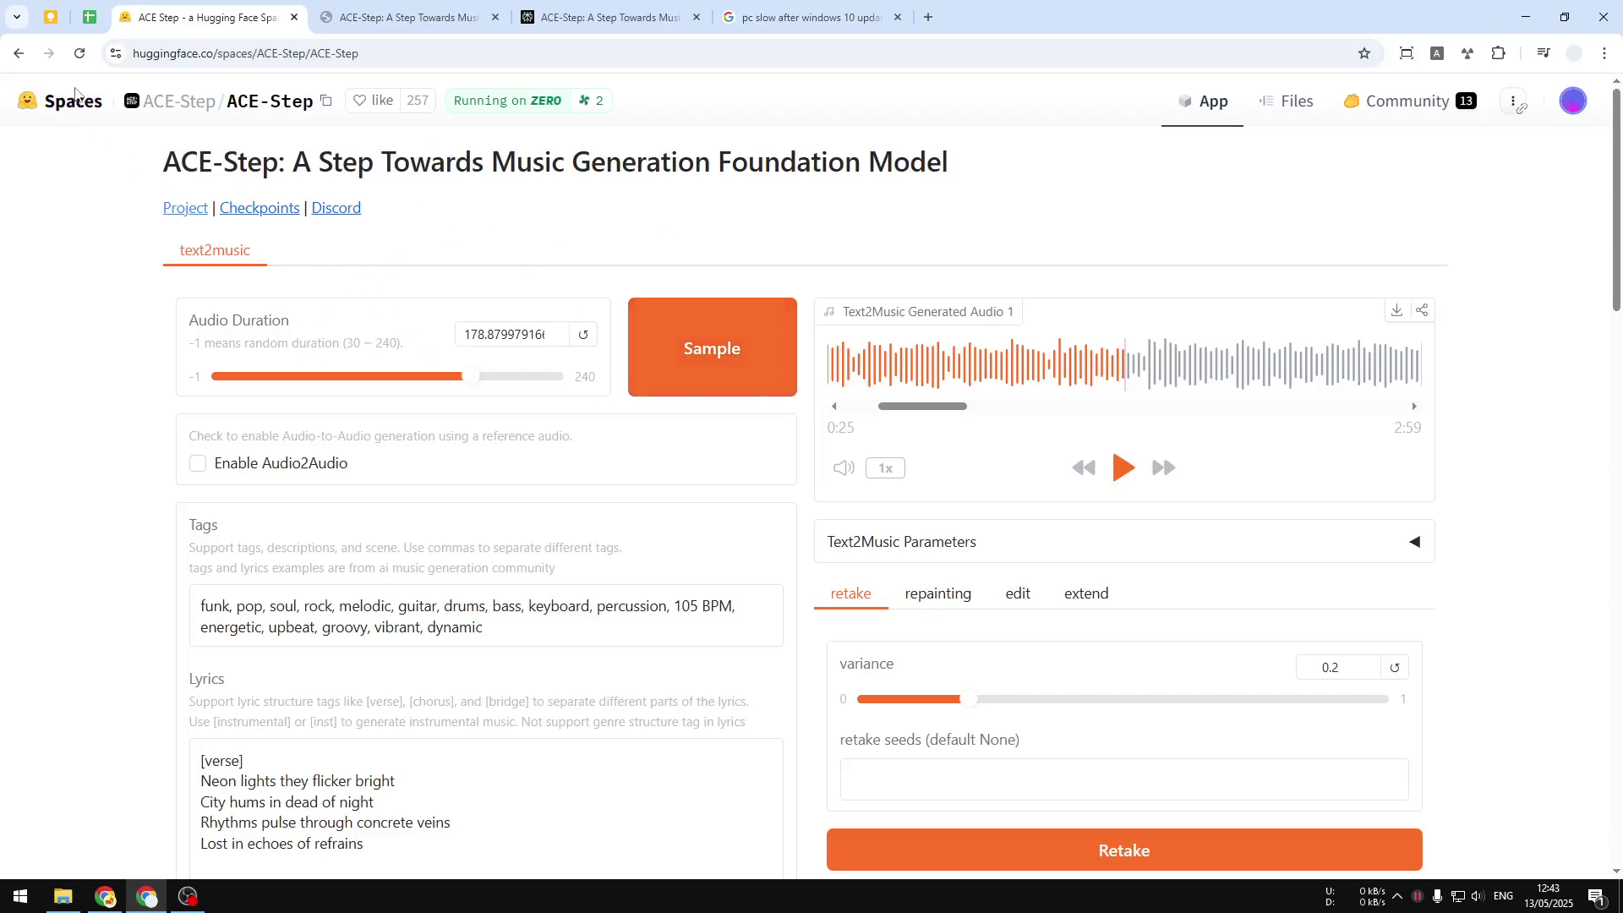
# Step: Reload the ACE-Step demo page so the generated track clears and duration resets to -1
pyautogui.click(79, 55)
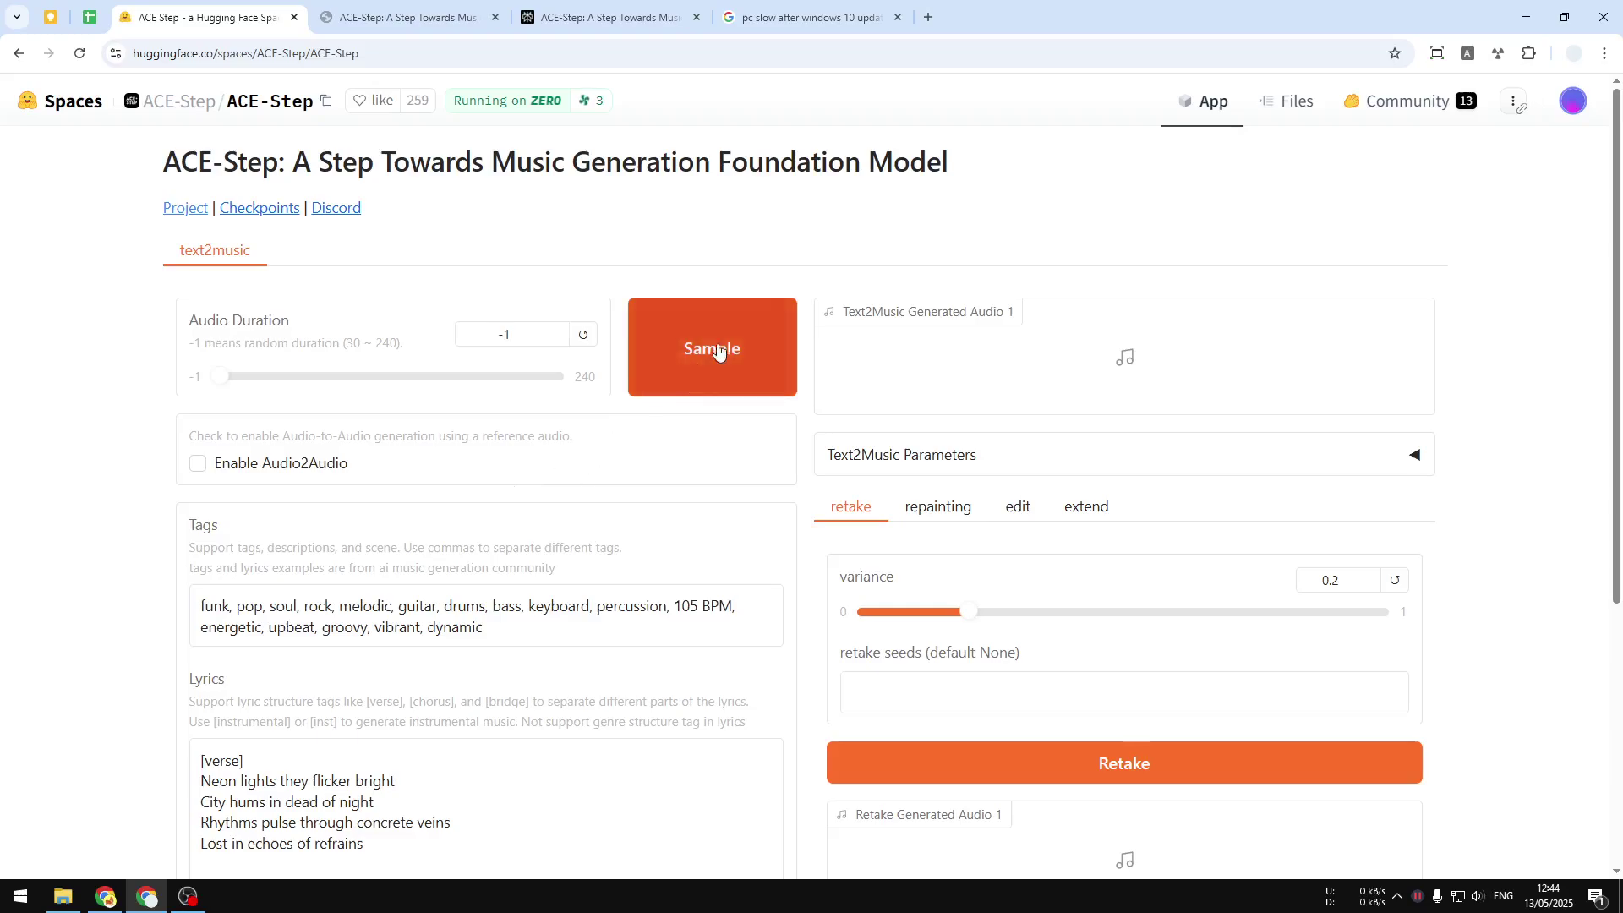
# Step: Load Sample presets until the melancholic, world, sad, medieval, soulful tags with dragon lyrics appear
pyautogui.click(689, 365)
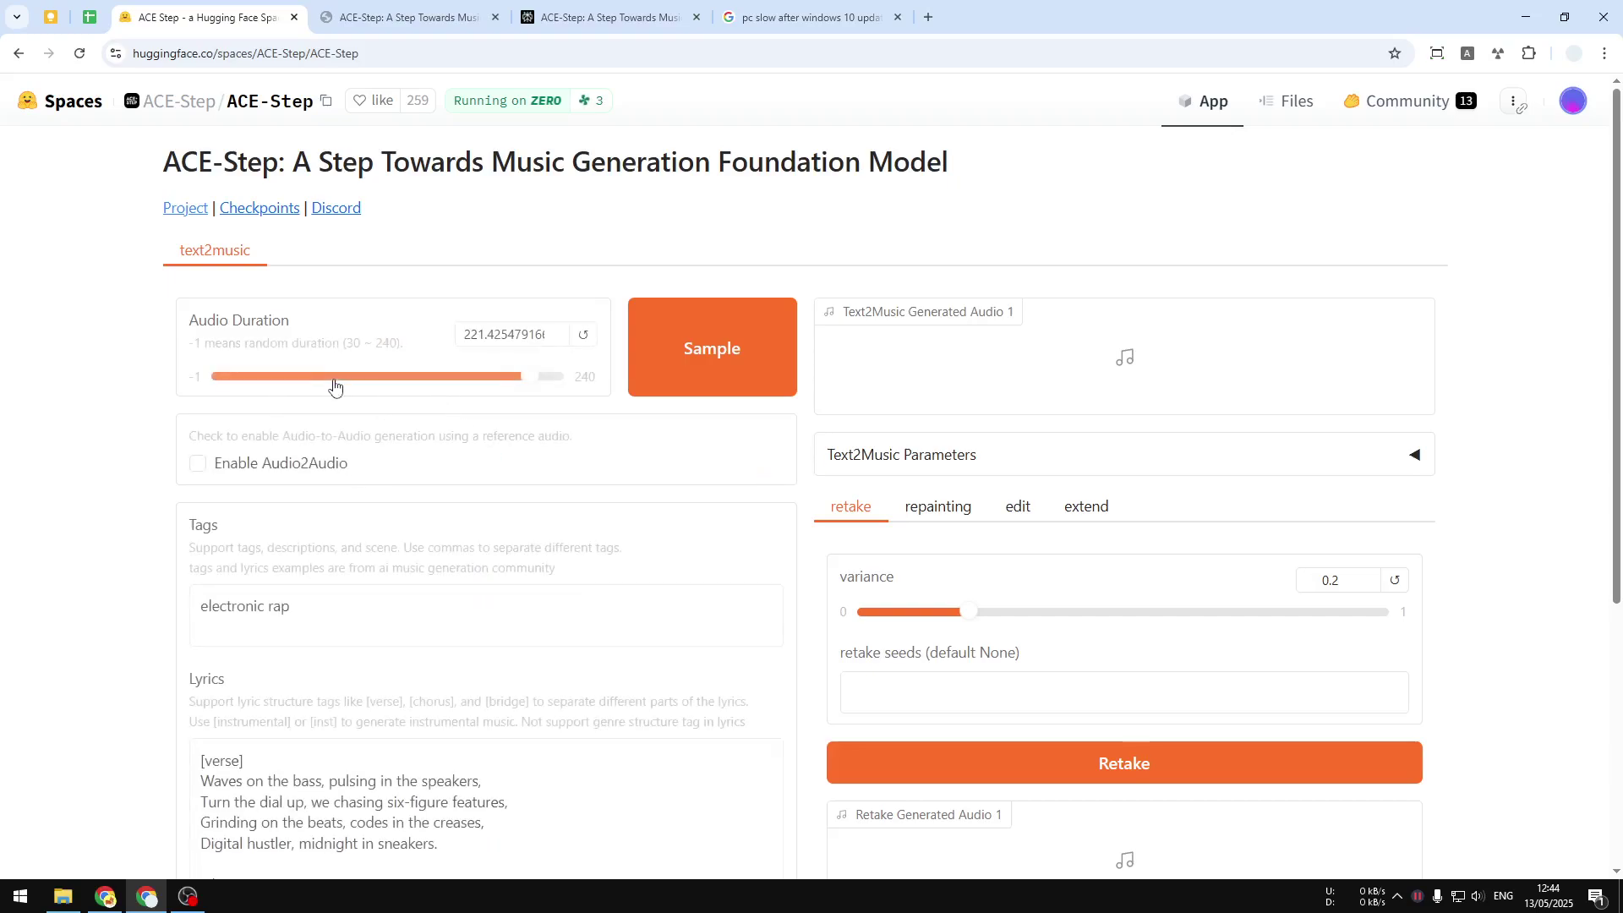
pyautogui.scroll(-1, 199, 549)
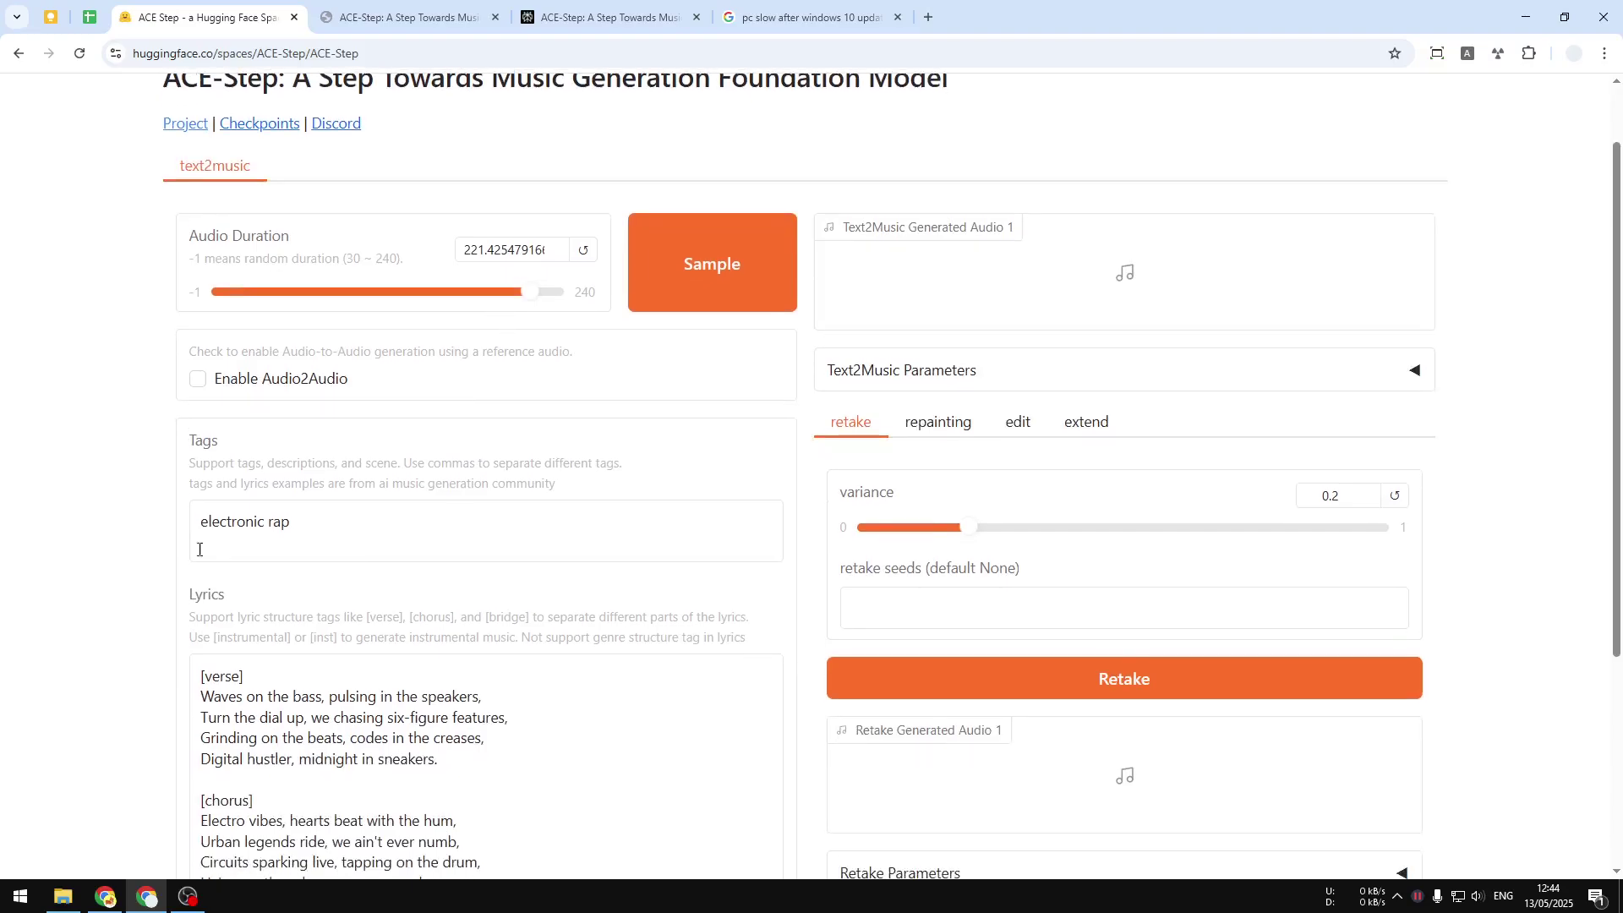
pyautogui.moveTo(206, 695); pyautogui.dragTo(475, 755)
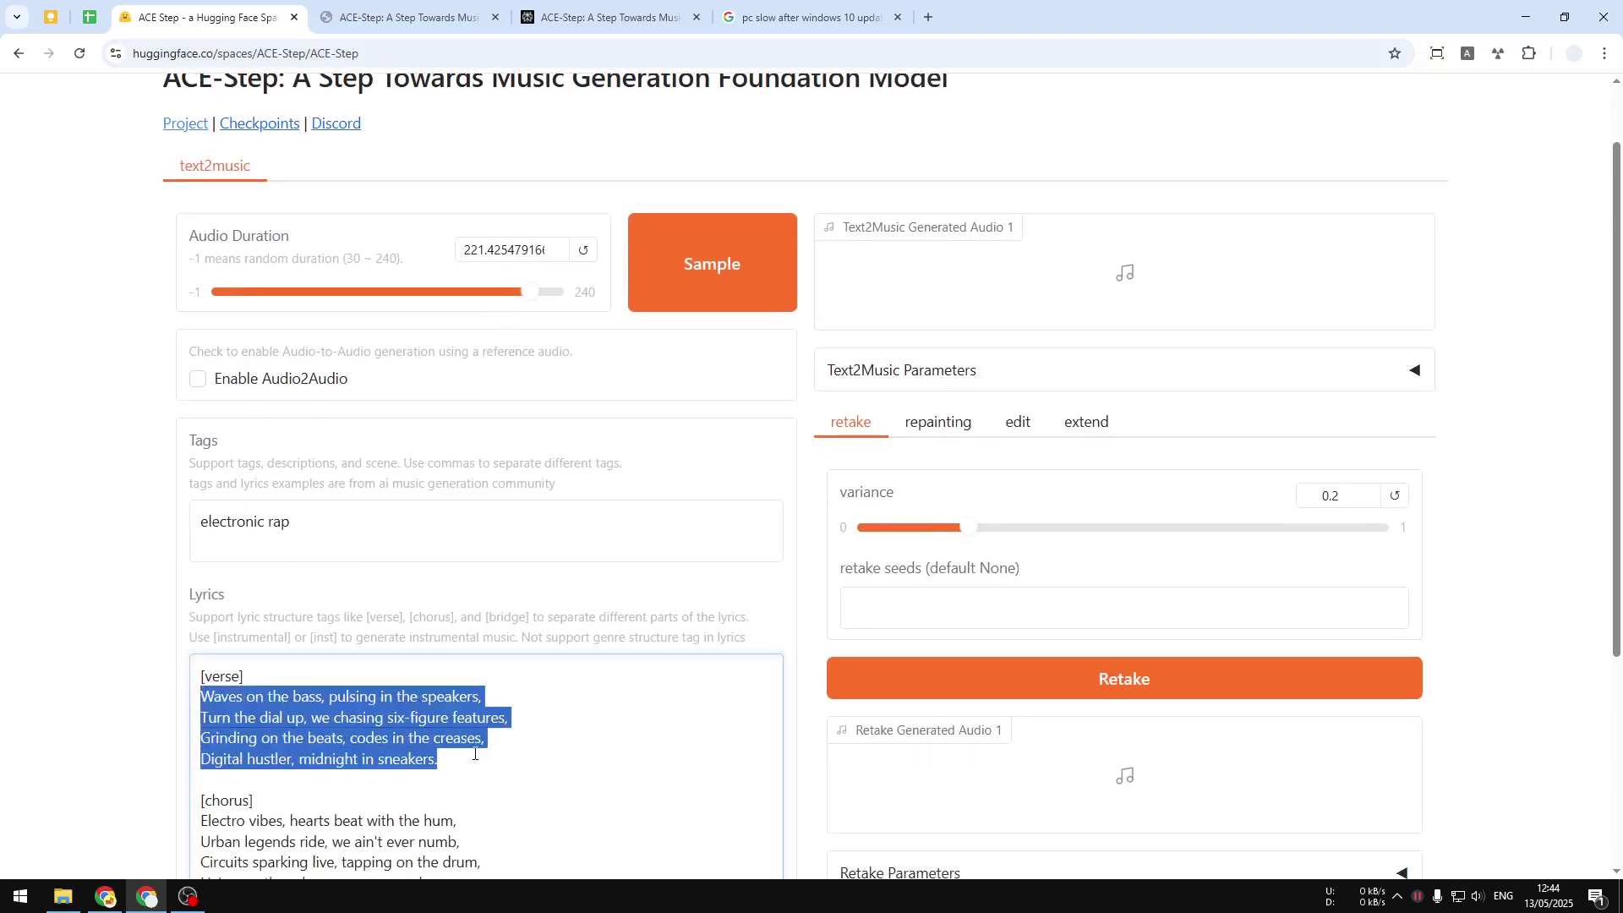
pyautogui.click(707, 284)
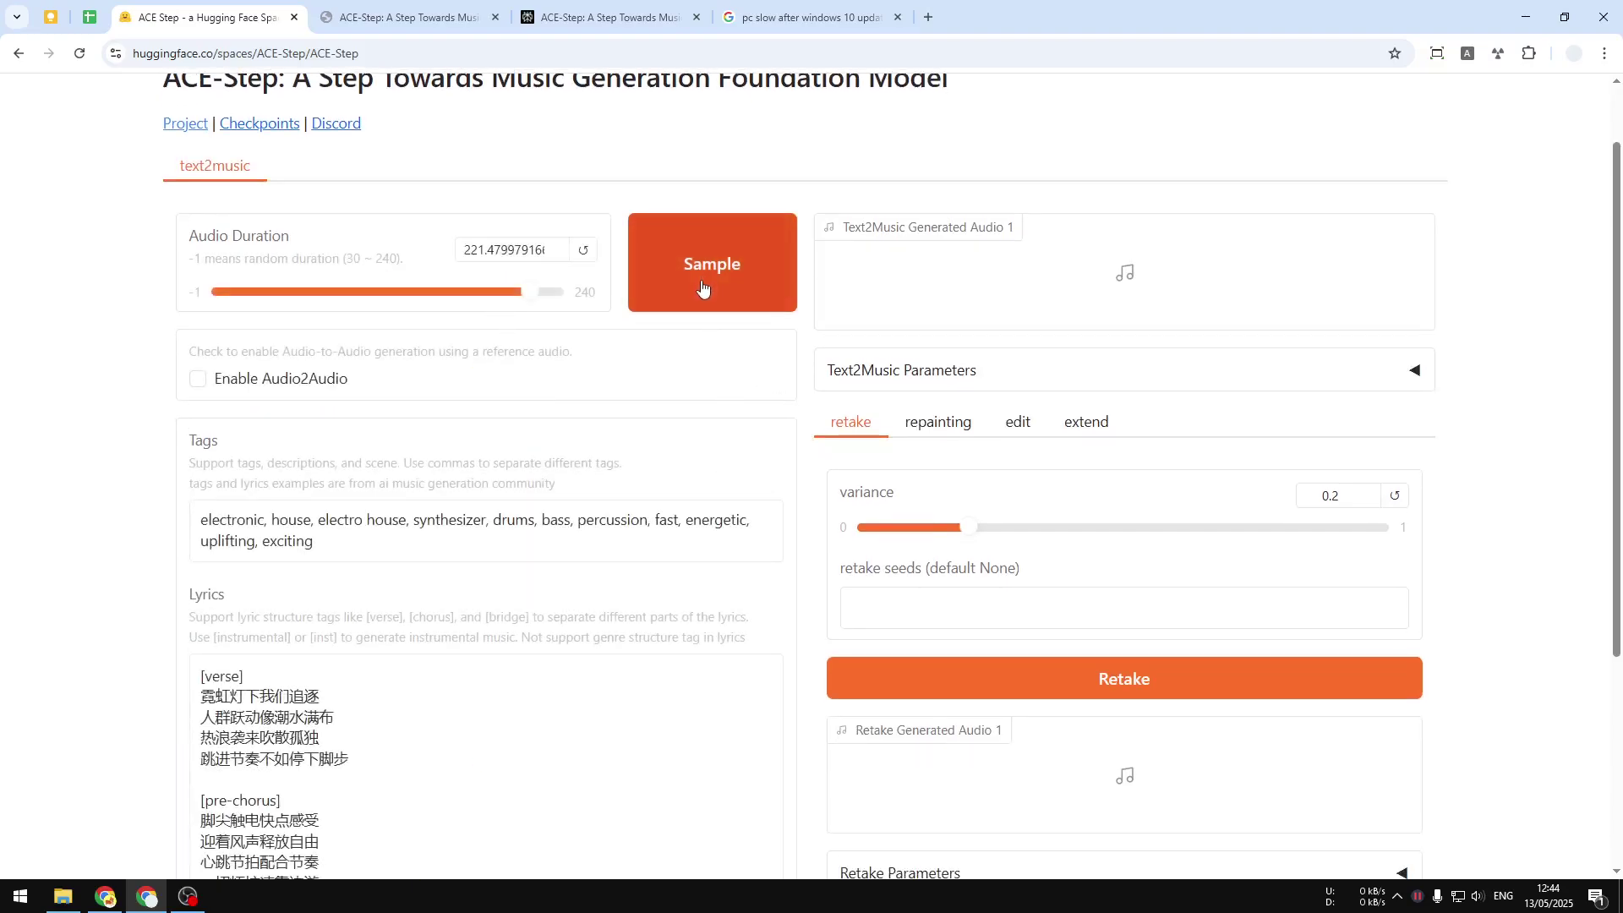
pyautogui.scroll(-1, 346, 719)
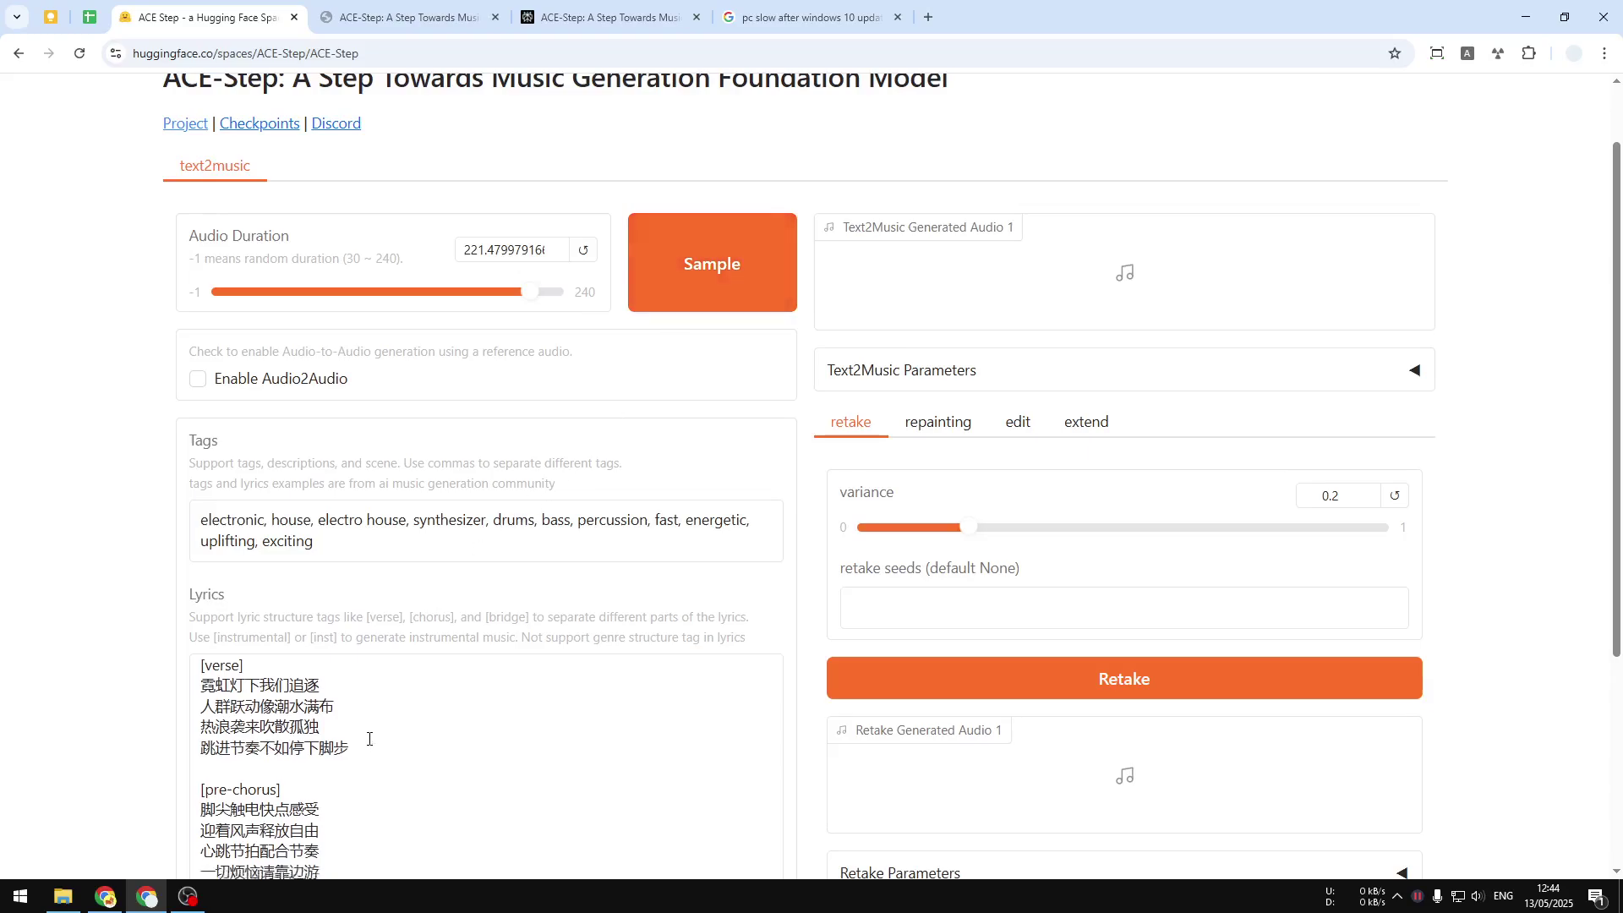
pyautogui.click(715, 293)
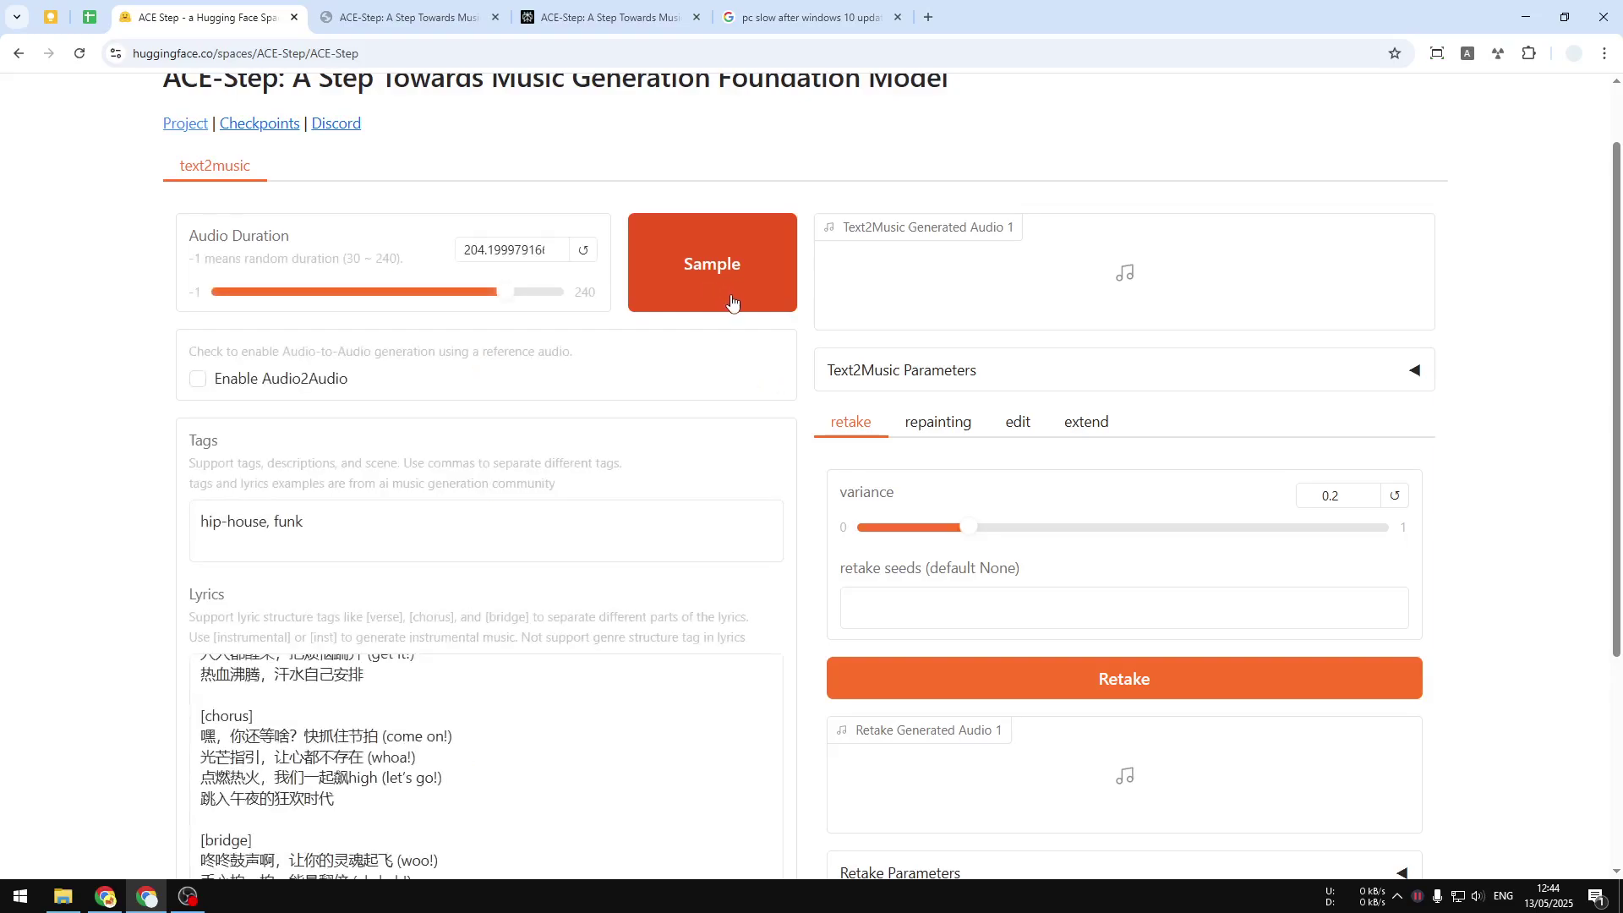
pyautogui.click(708, 275)
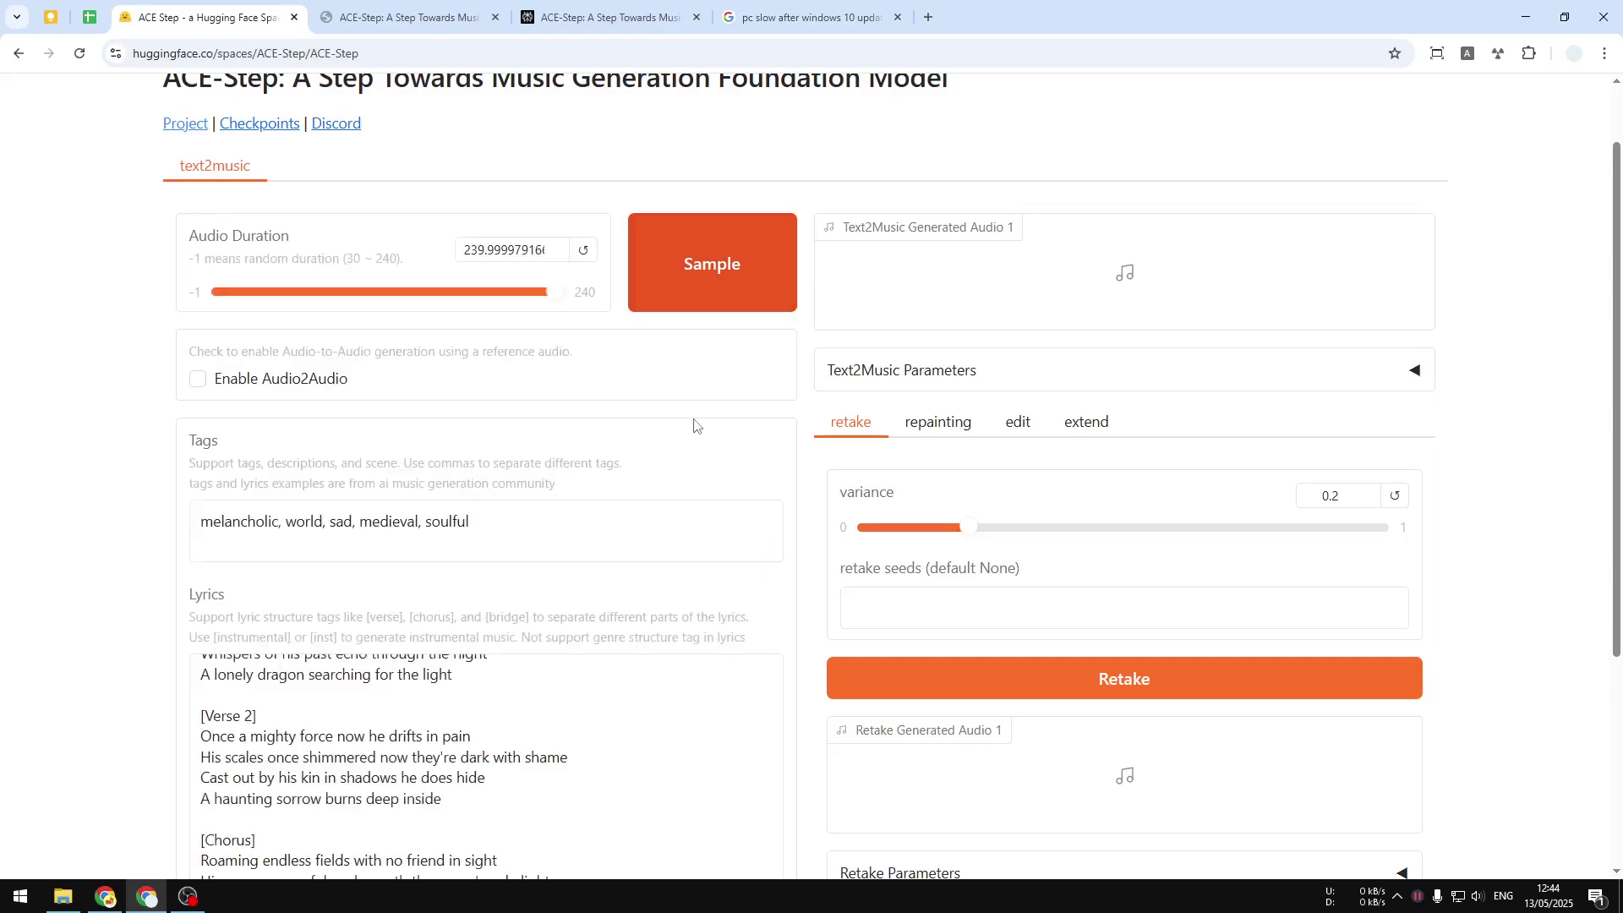
# Step: Read through the lyrics guidance hint lines by highlighting them
pyautogui.scroll(1, 420, 758)
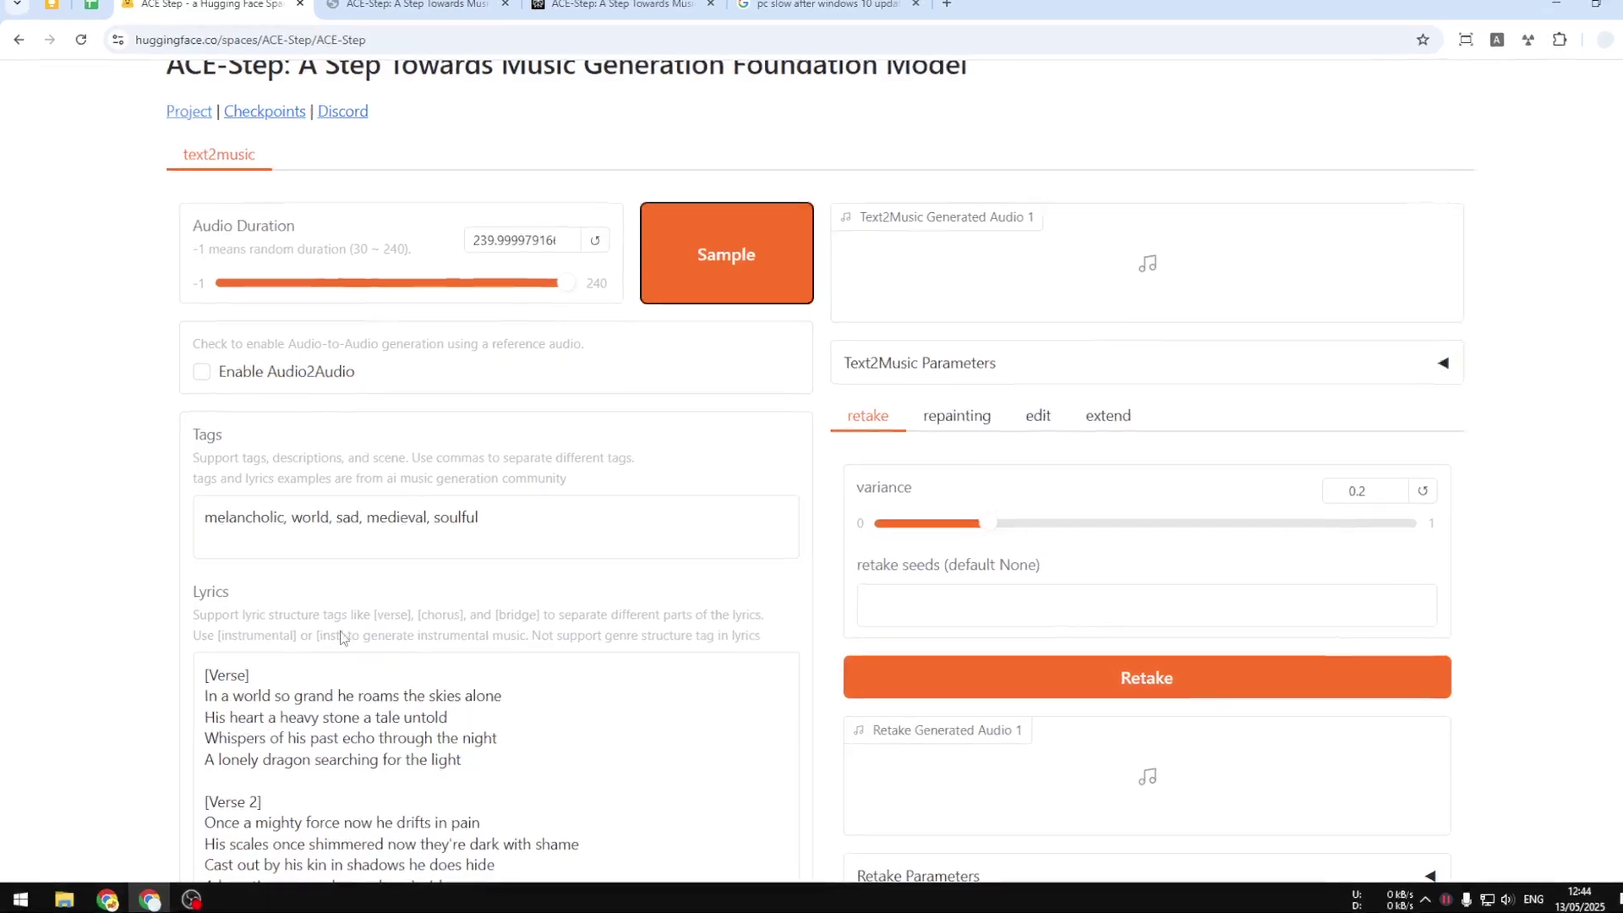
pyautogui.moveTo(189, 617); pyautogui.dragTo(324, 616)
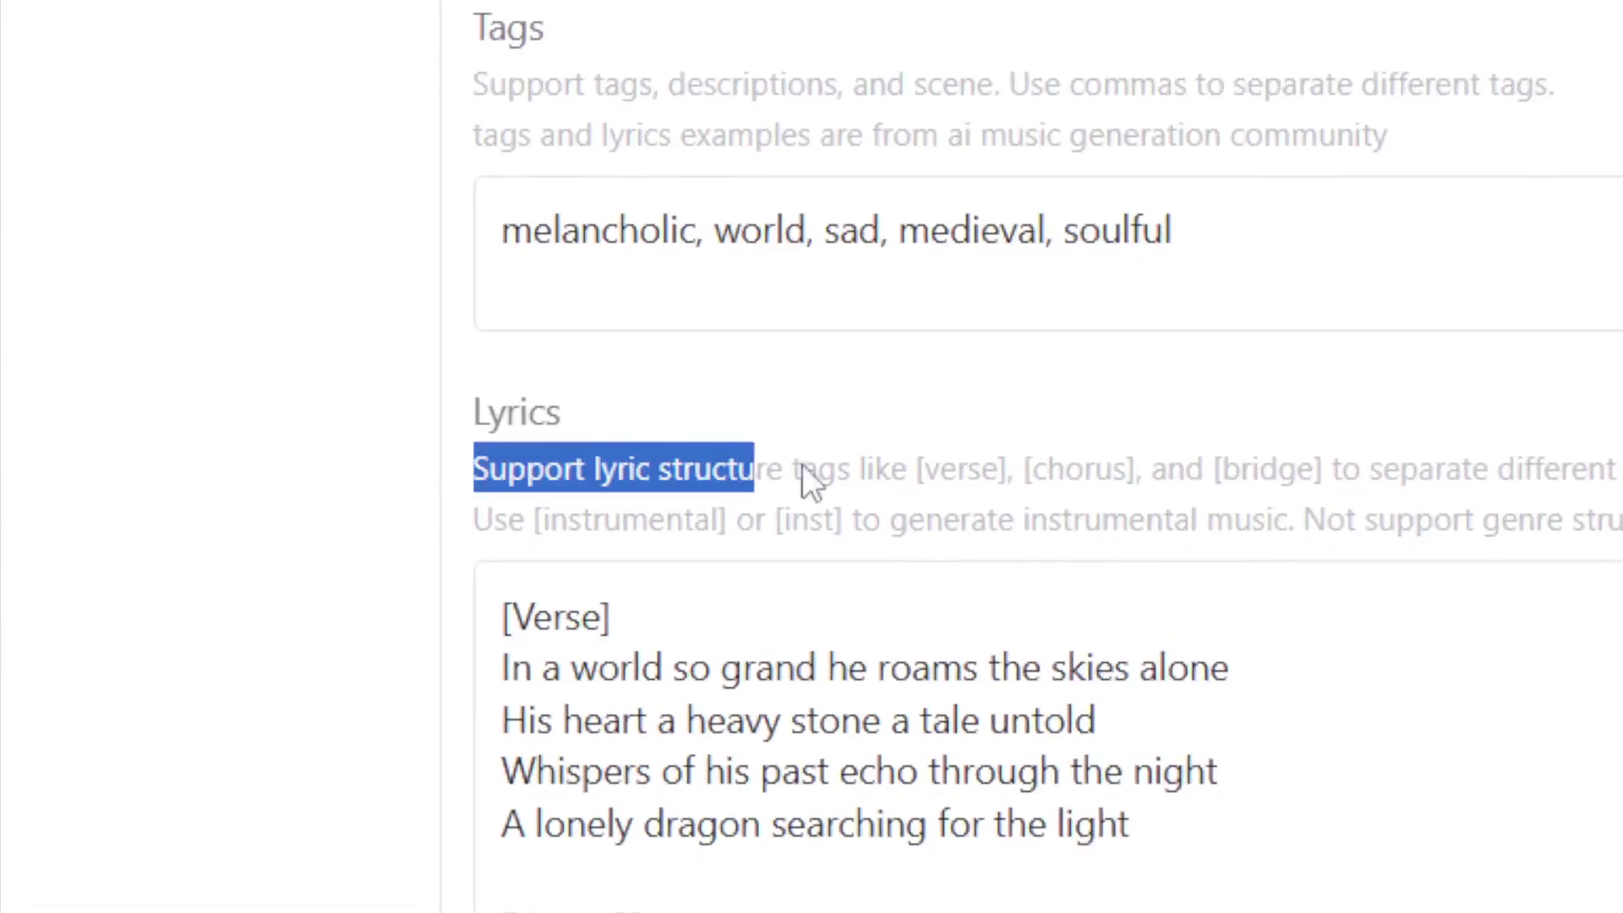
pyautogui.moveTo(803, 465); pyautogui.dragTo(1341, 507)
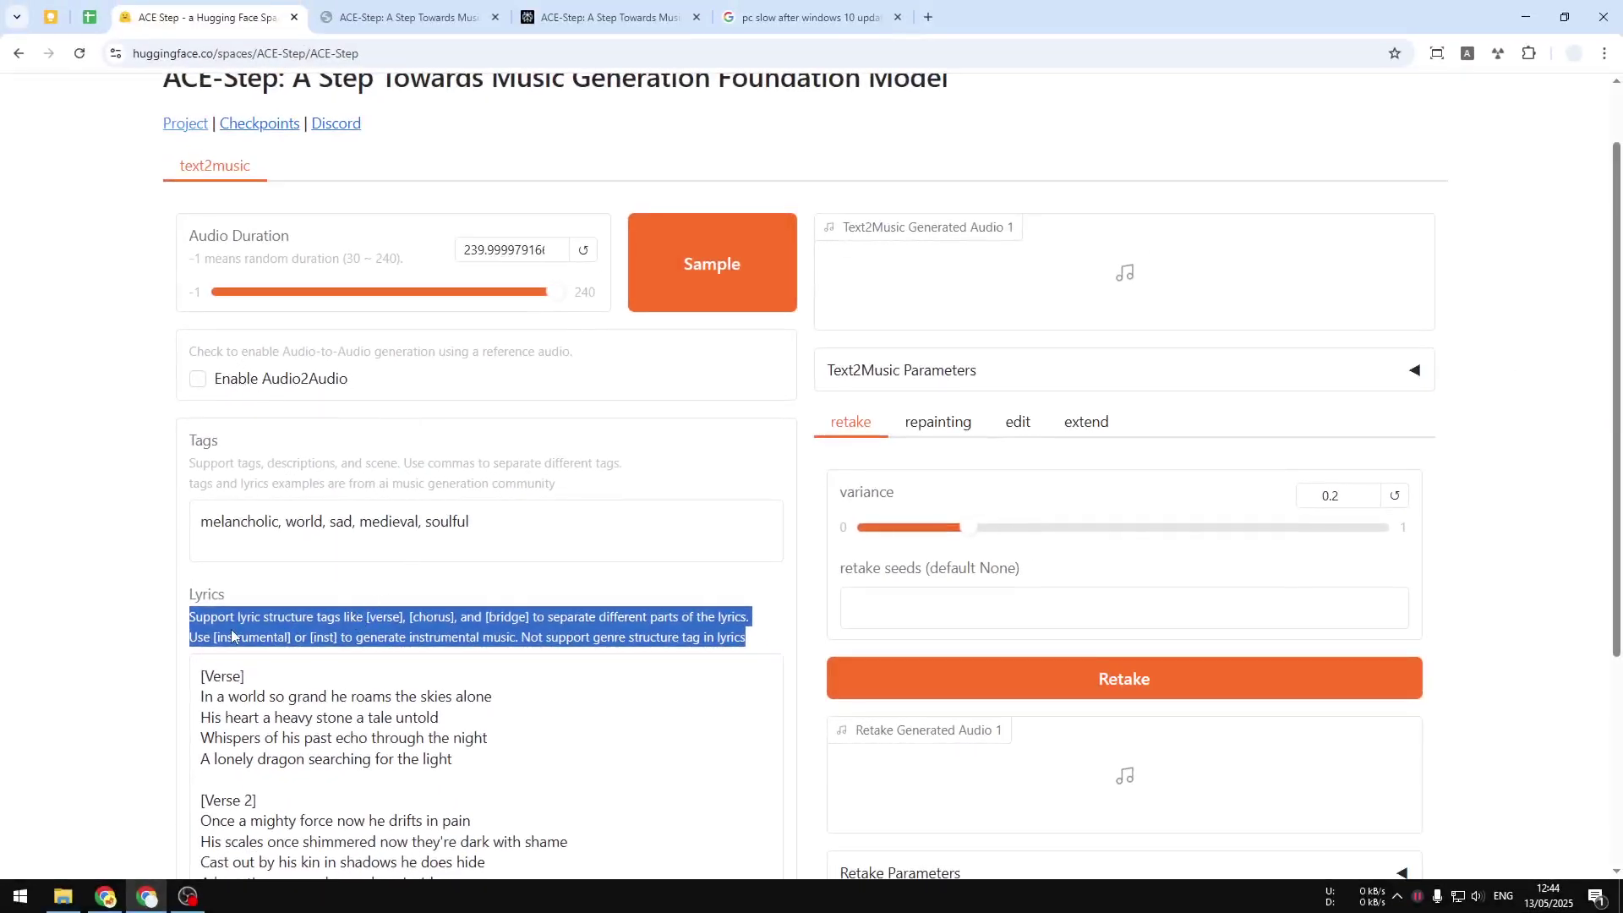
pyautogui.scroll(-4, 231, 636)
pyautogui.moveTo(231, 636); pyautogui.dragTo(237, 640)
# Step: Expand the basic settings and lower Infer Steps from 60 to 29
pyautogui.click(121, 480)
pyautogui.scroll(5, 123, 384)
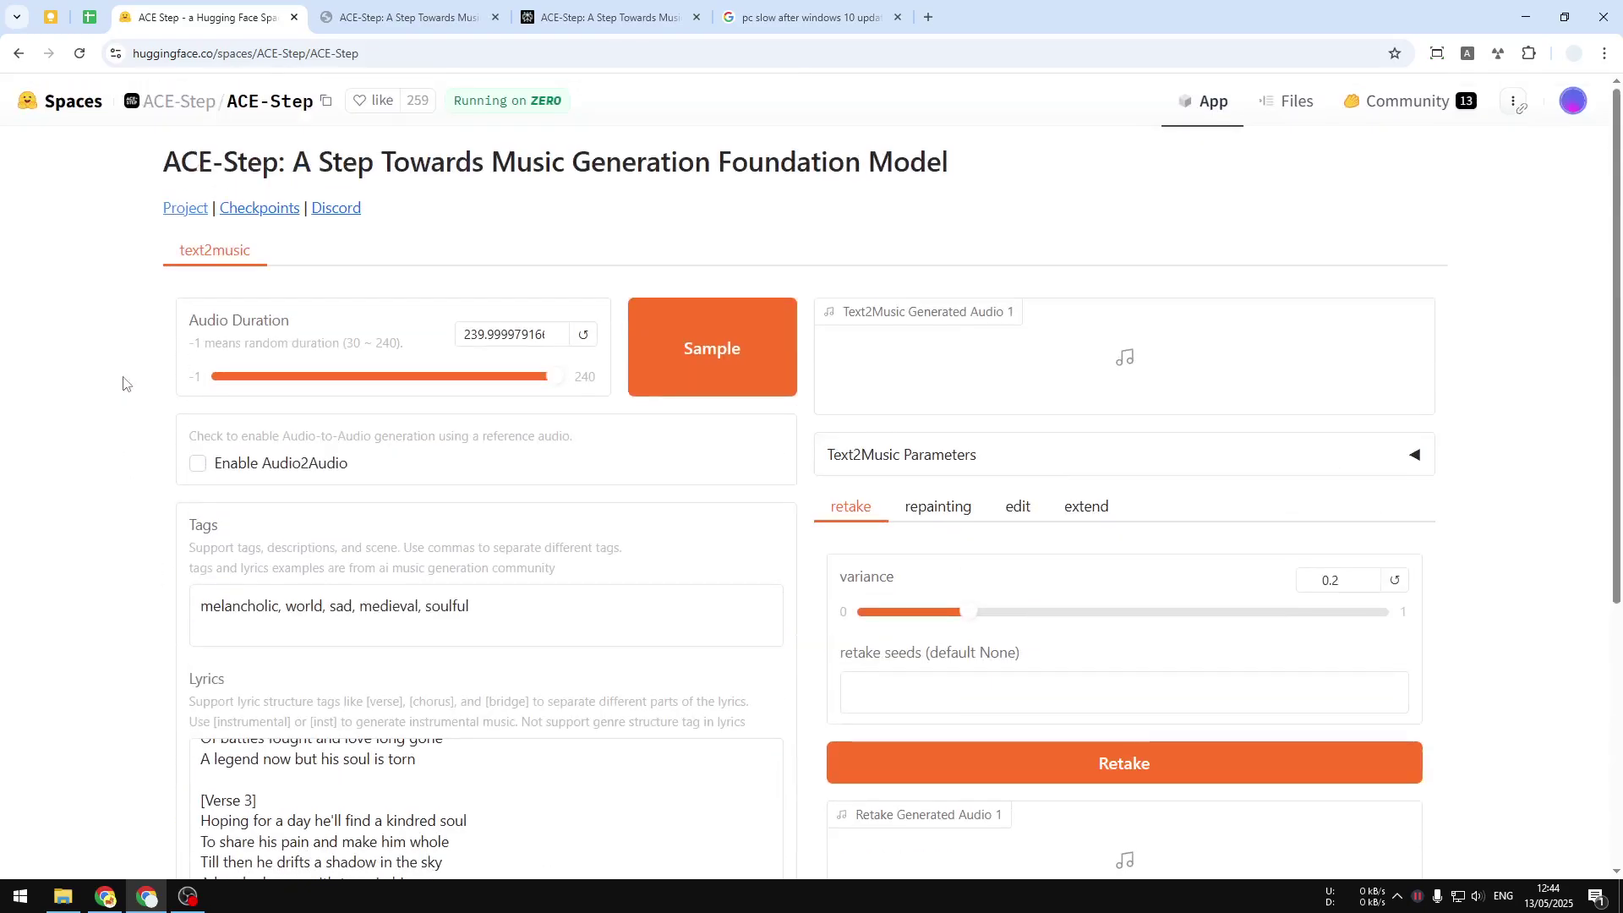
pyautogui.scroll(-5, 122, 384)
pyautogui.click(298, 681)
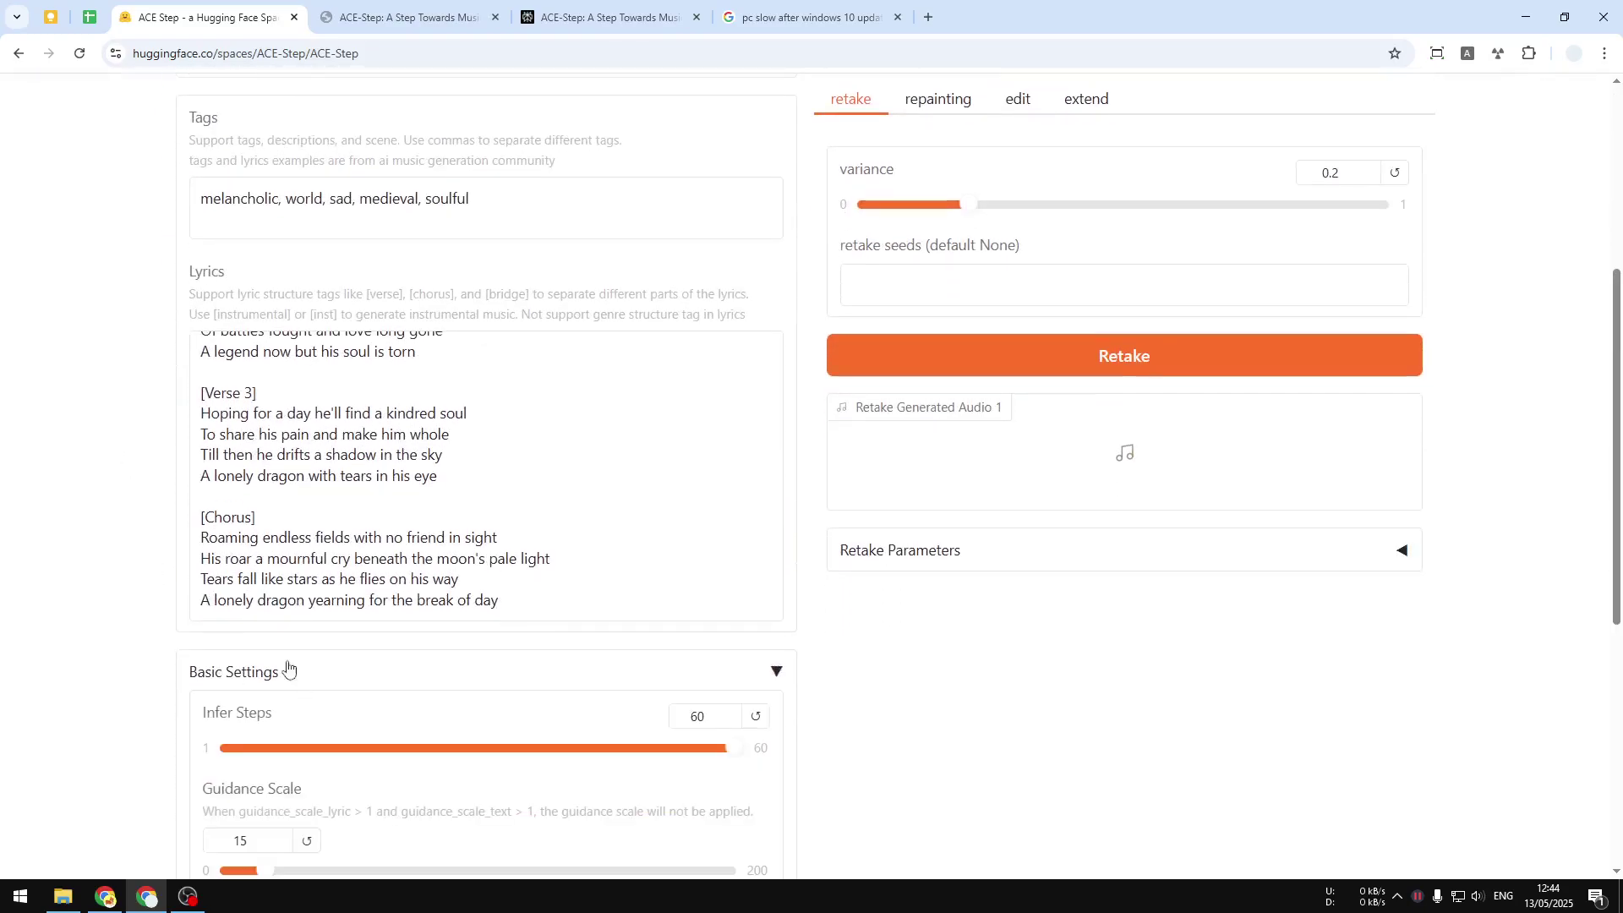
pyautogui.scroll(-3, 98, 532)
pyautogui.scroll(-1, 177, 496)
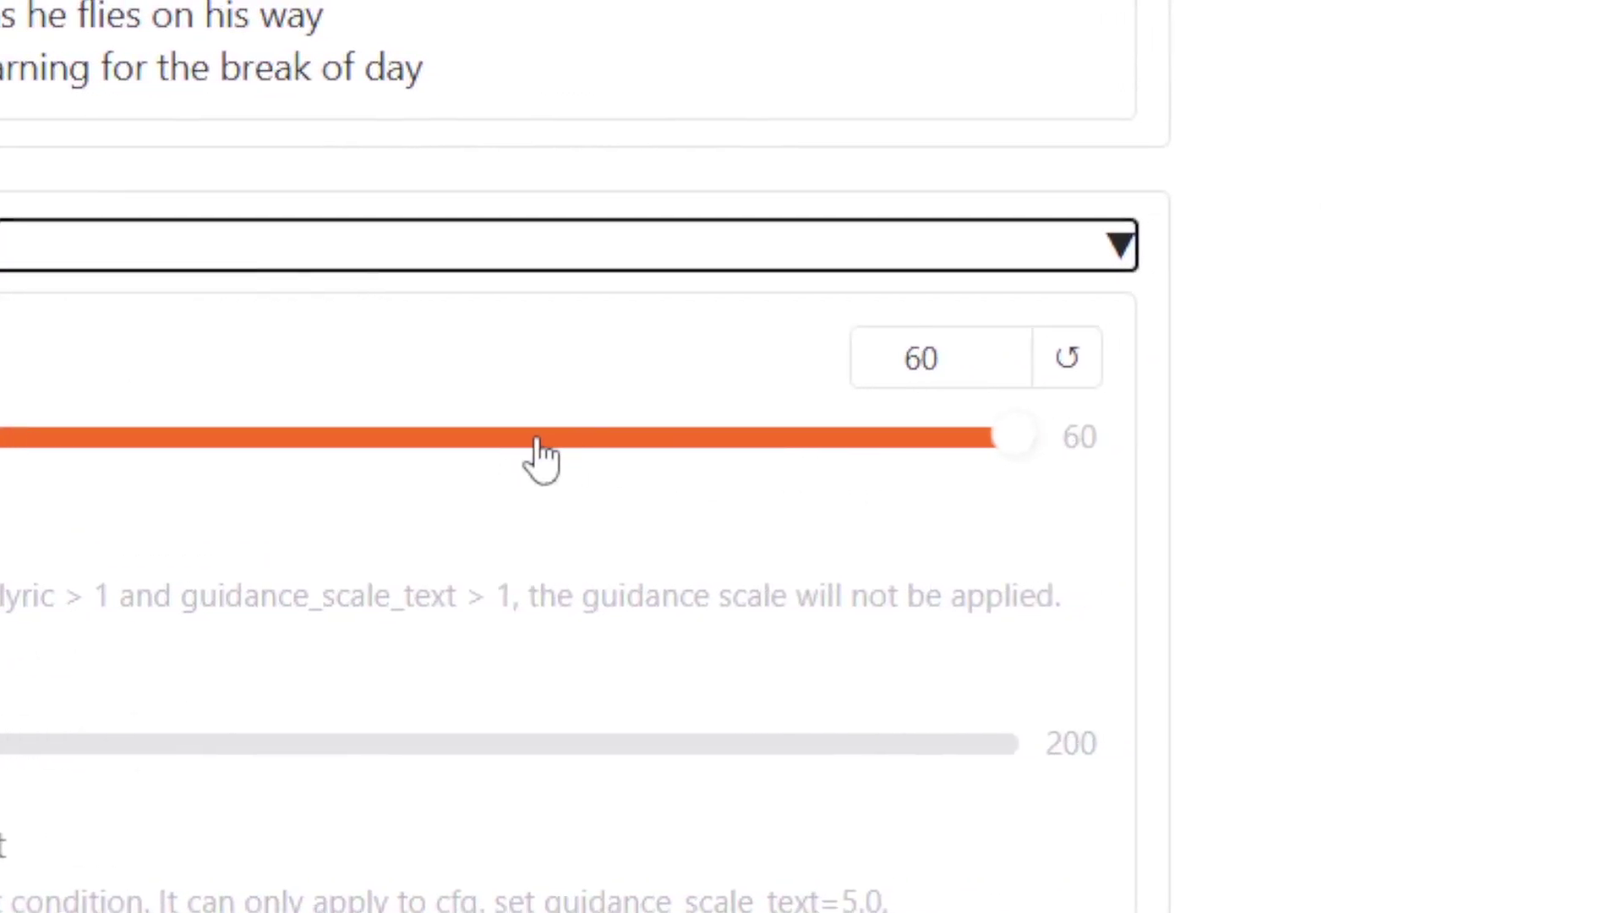
pyautogui.moveTo(1012, 439); pyautogui.dragTo(414, 465)
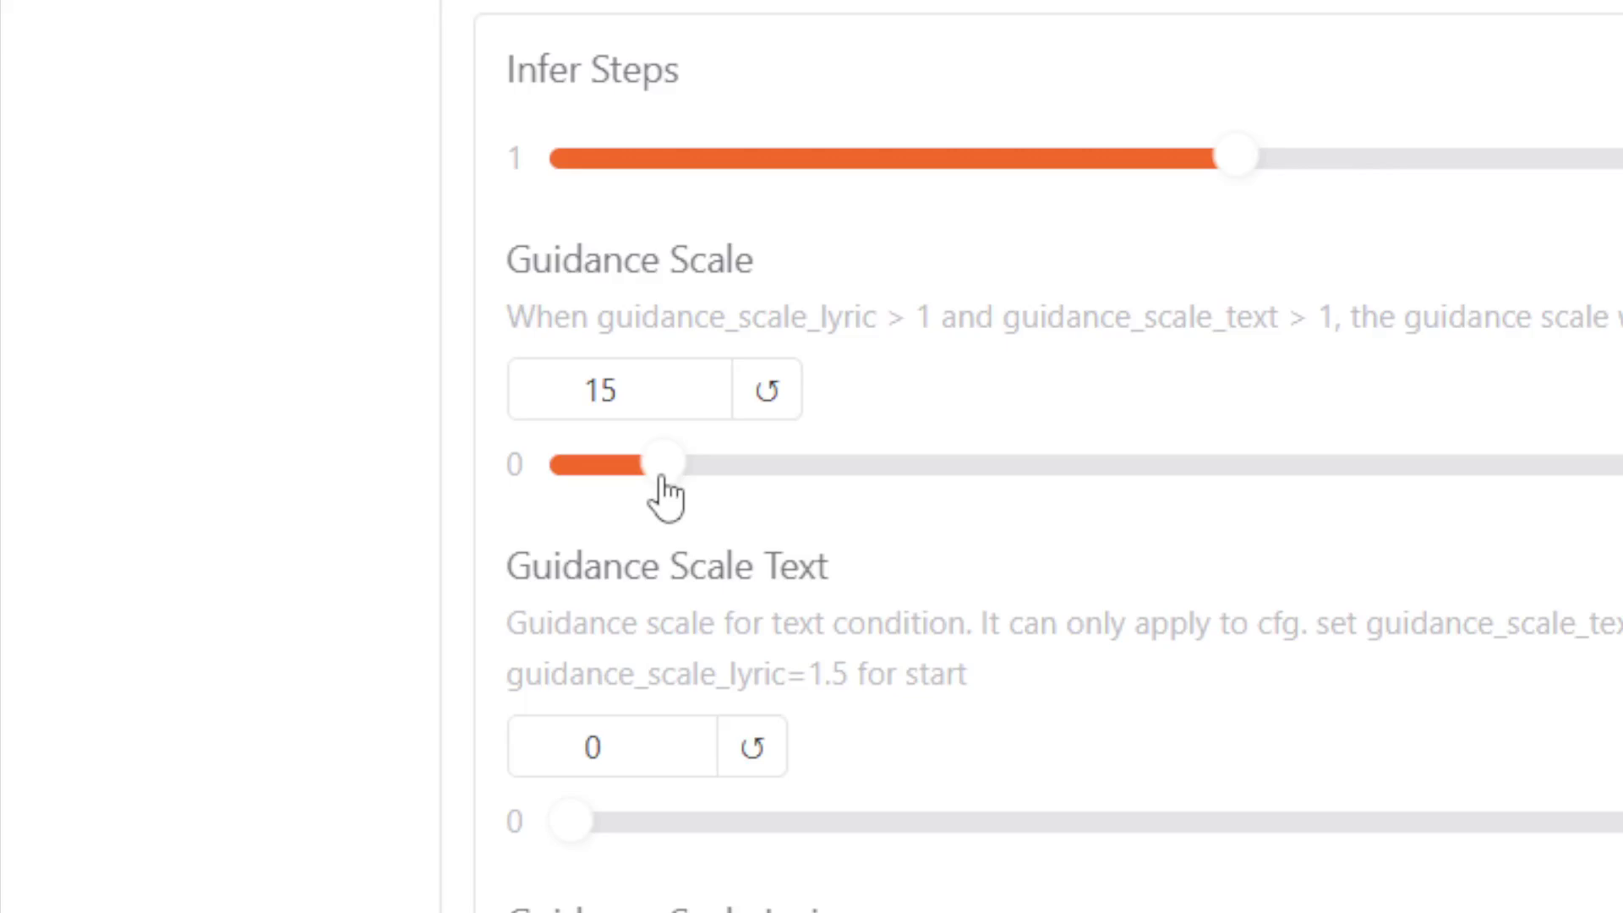
# Step: Try Guidance Scale at 0 and higher values, then reset it to the default 15
pyautogui.moveTo(663, 479); pyautogui.dragTo(550, 479)
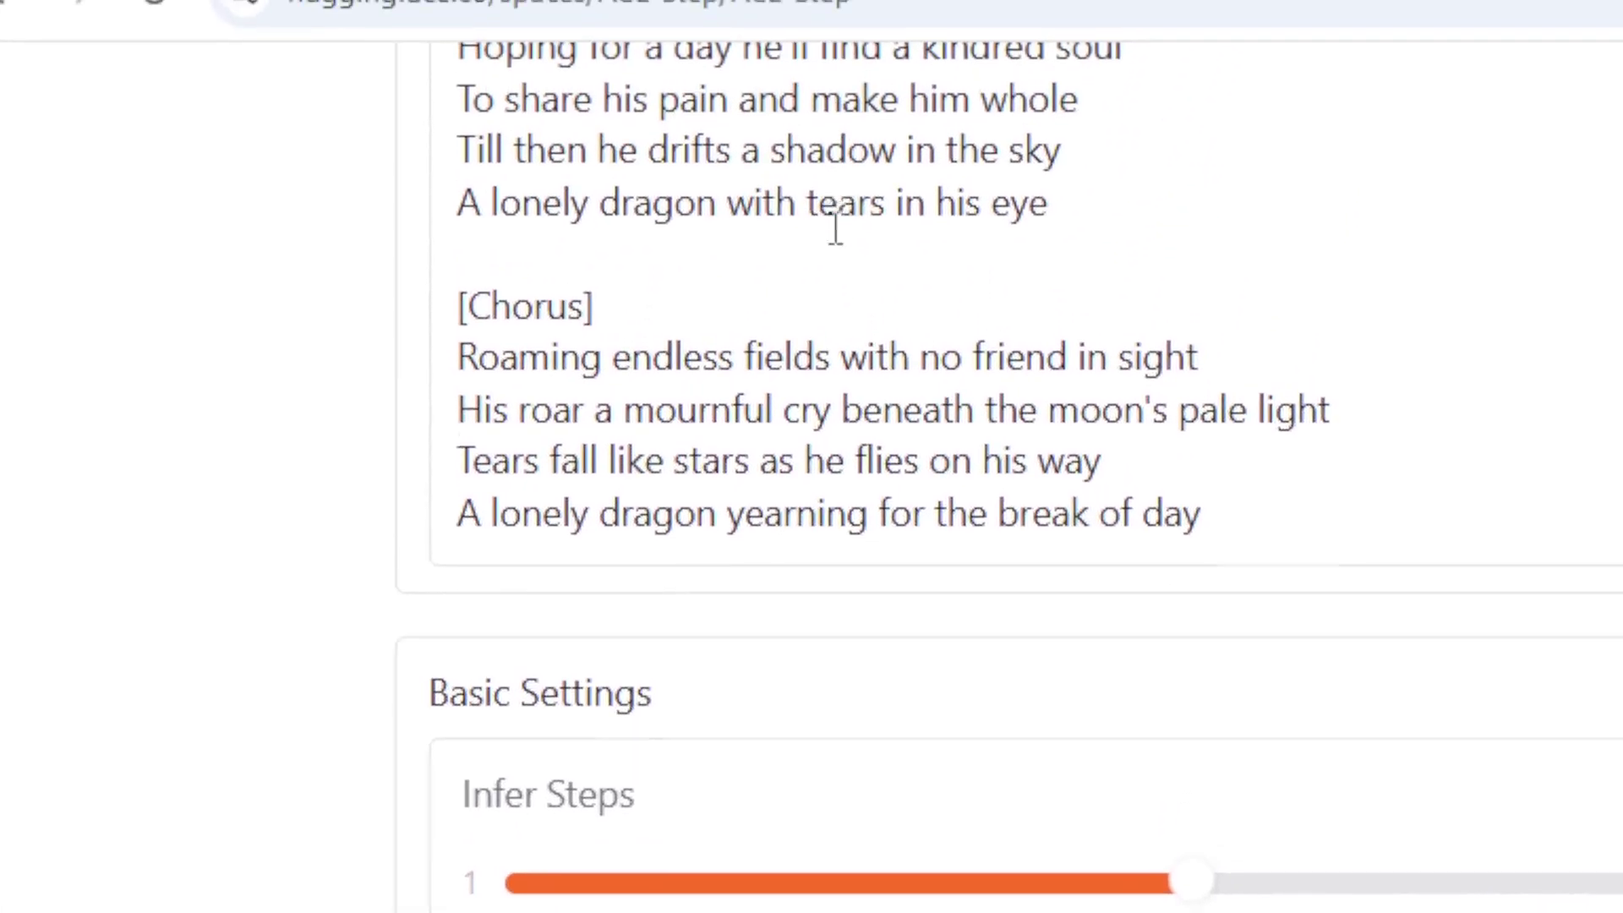
pyautogui.scroll(-2, 821, 397)
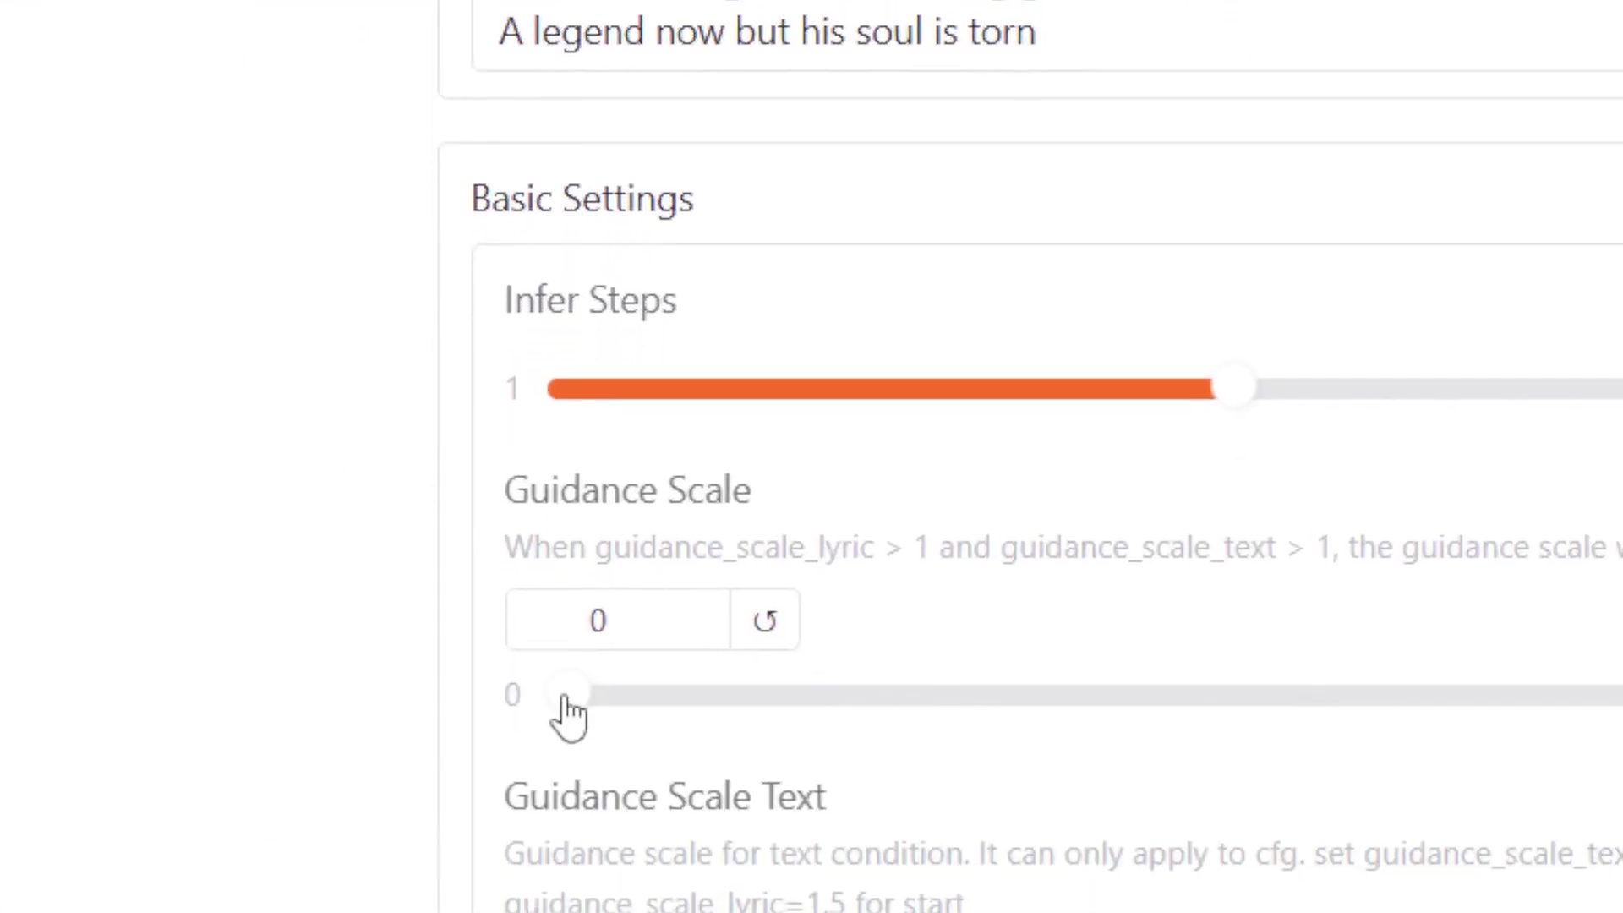
pyautogui.moveTo(561, 714); pyautogui.dragTo(1622, 625)
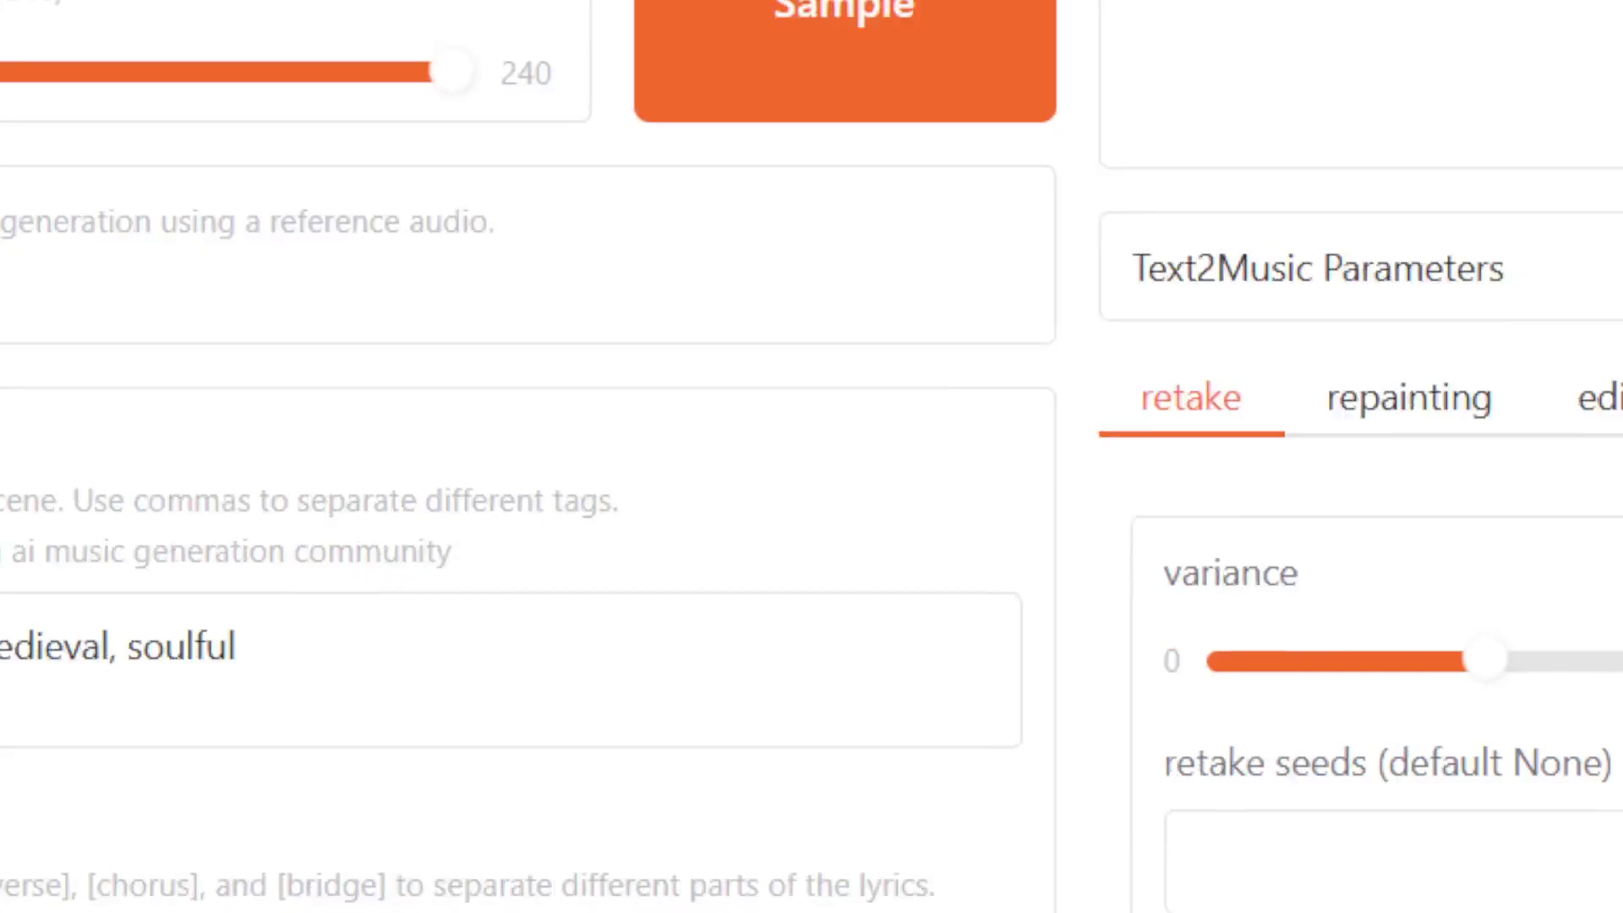
pyautogui.scroll(-8, 399, 562)
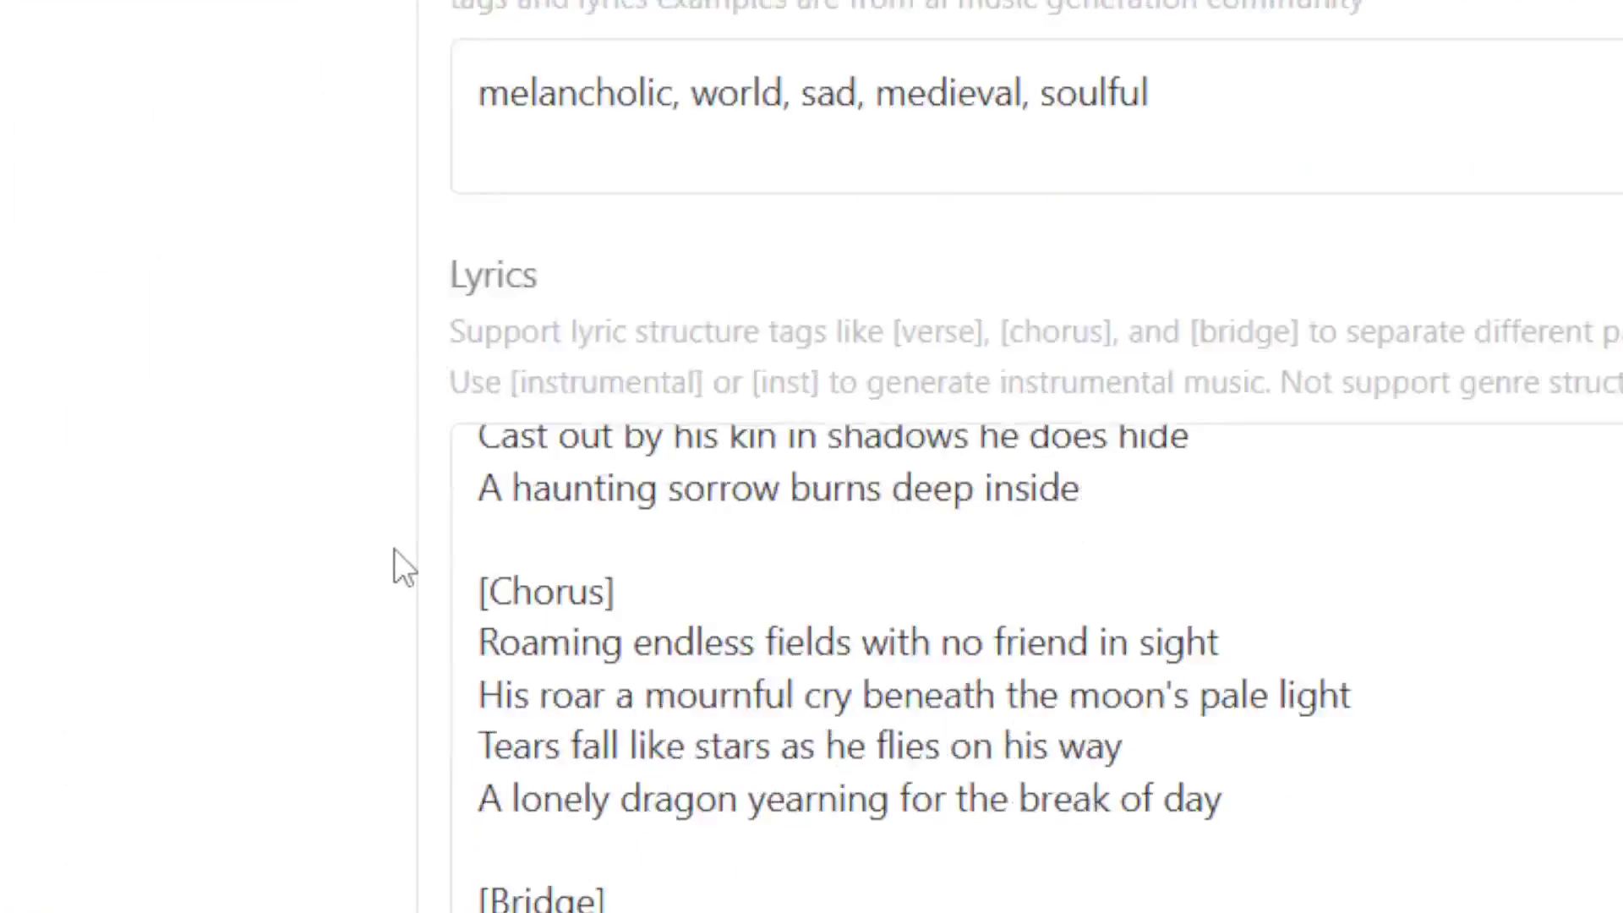
pyautogui.scroll(-6, 370, 478)
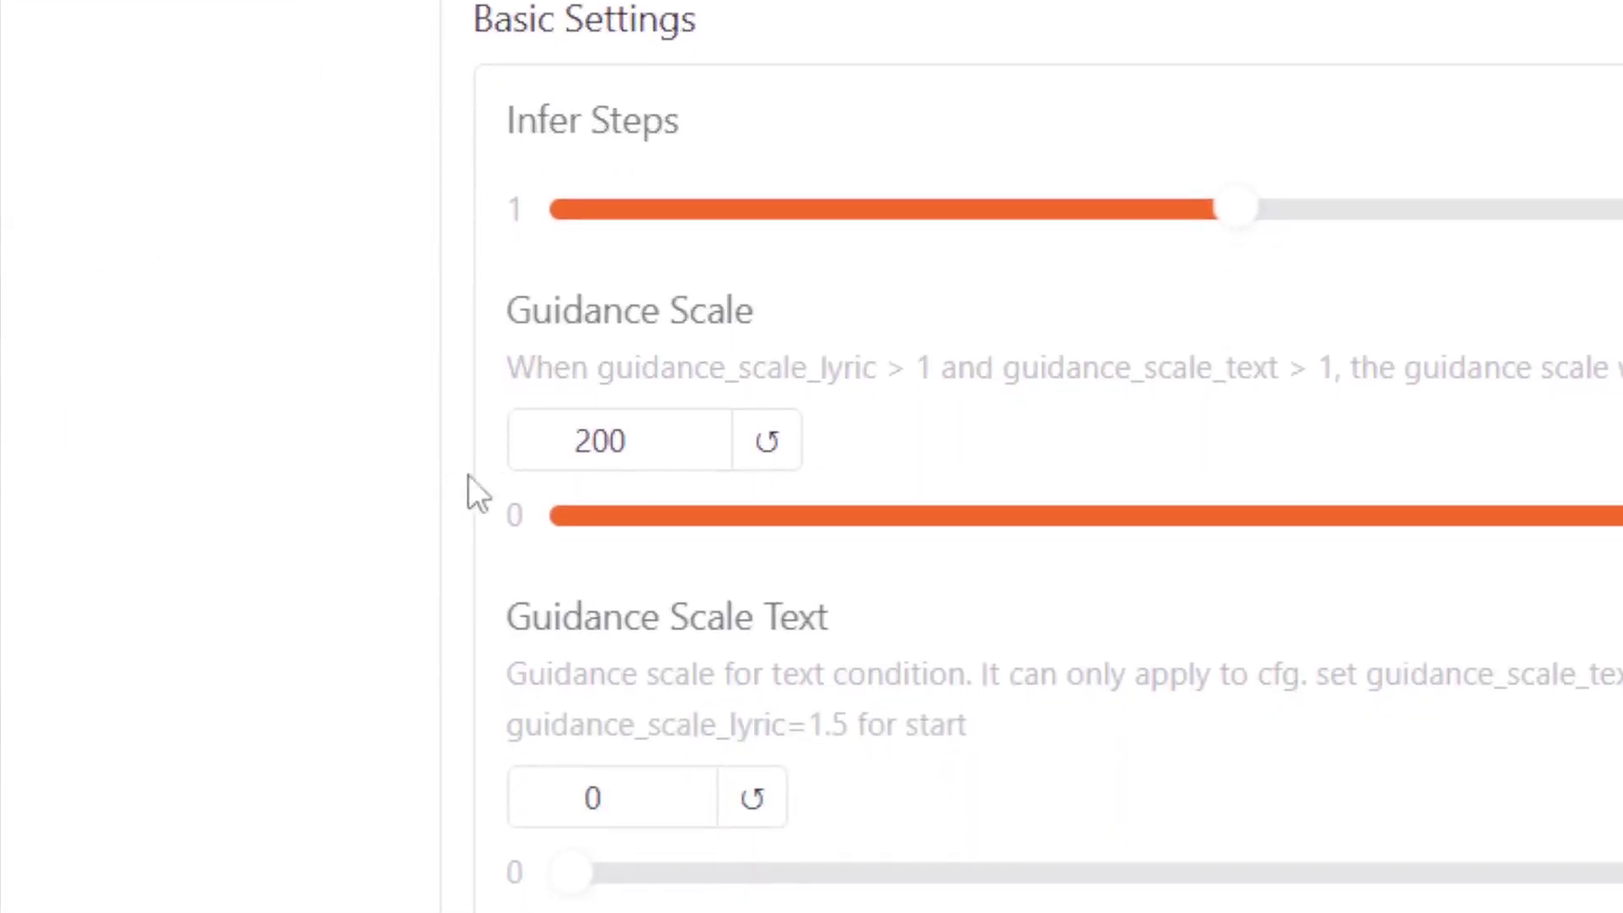
pyautogui.click(770, 438)
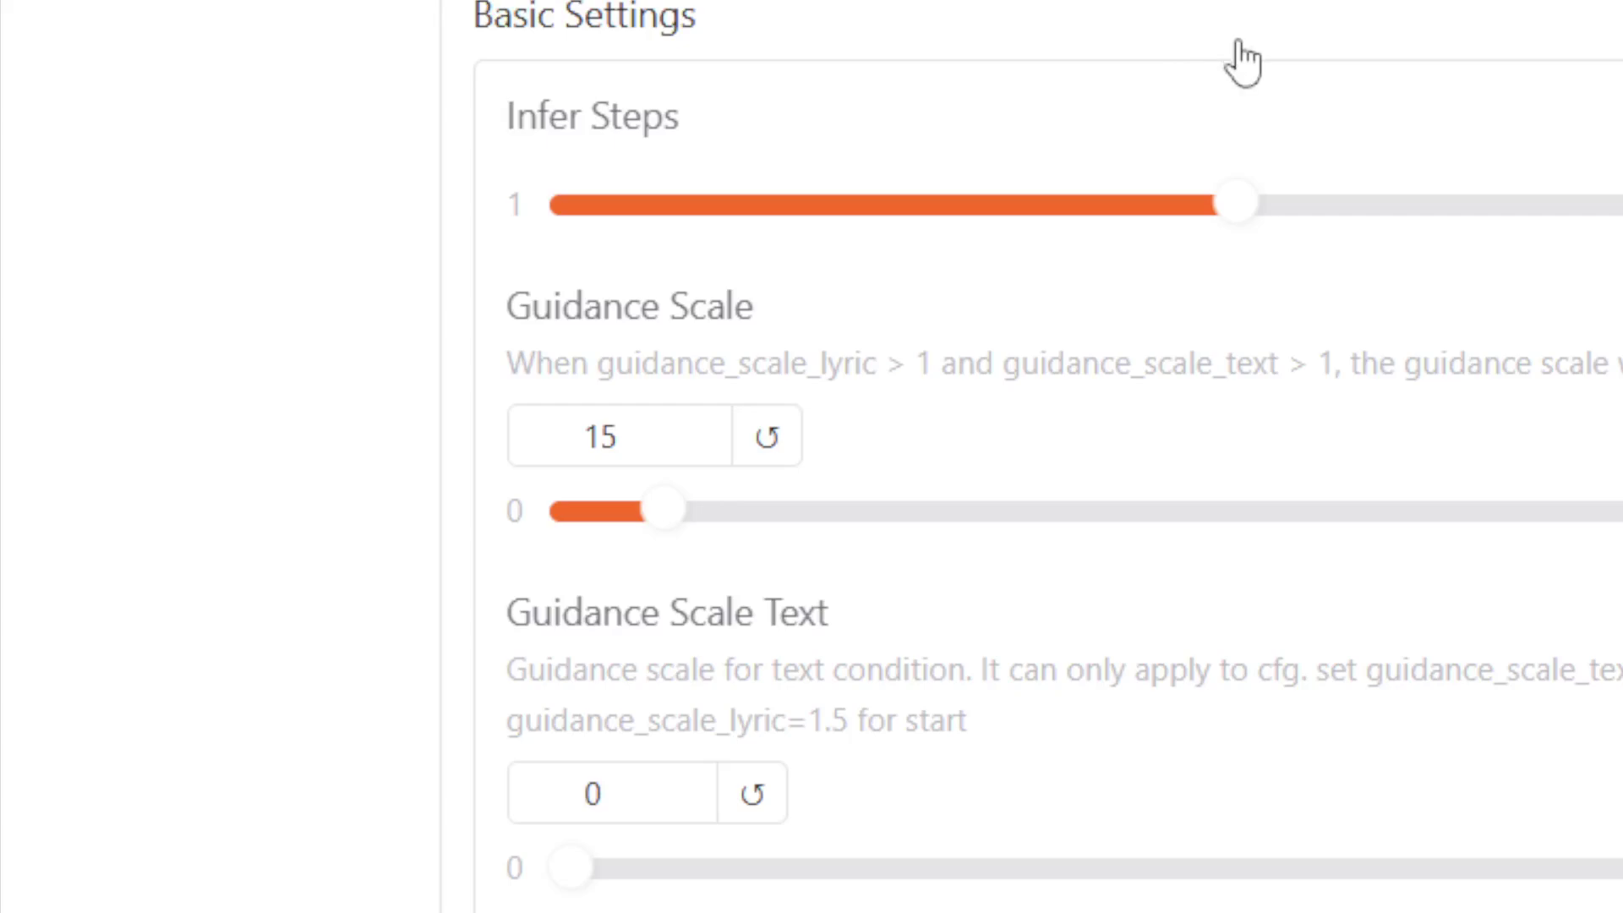
pyautogui.scroll(-6, 279, 405)
pyautogui.scroll(4, 575, 169)
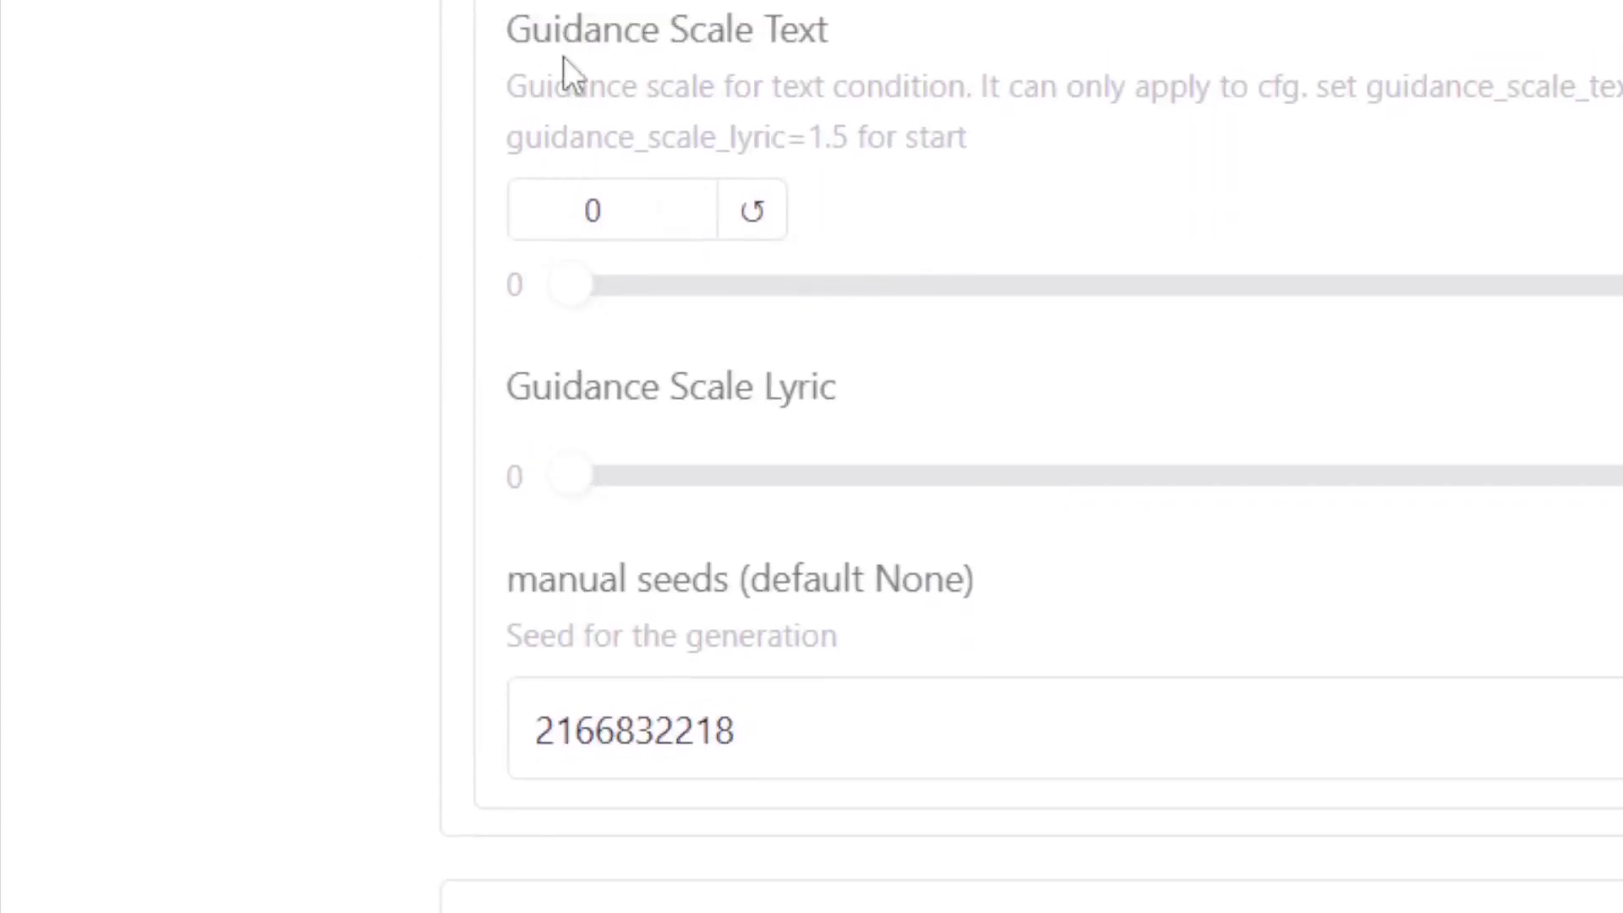
pyautogui.scroll(-2, 826, 315)
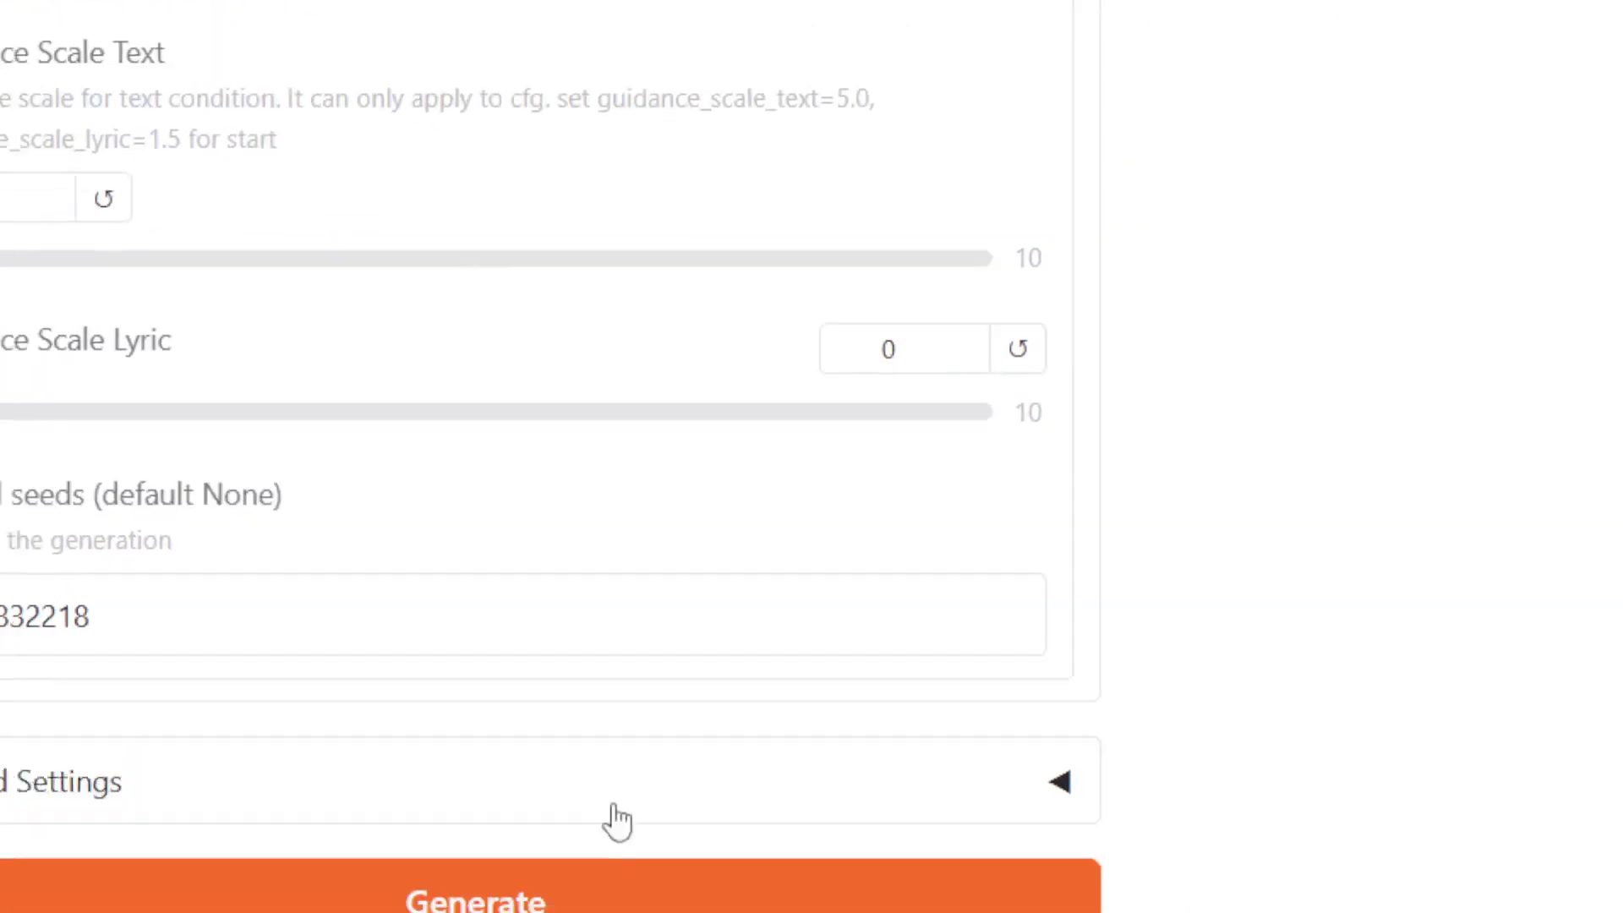
# Step: Expand Advanced Settings to review them, then collapse the section again
pyautogui.click(420, 771)
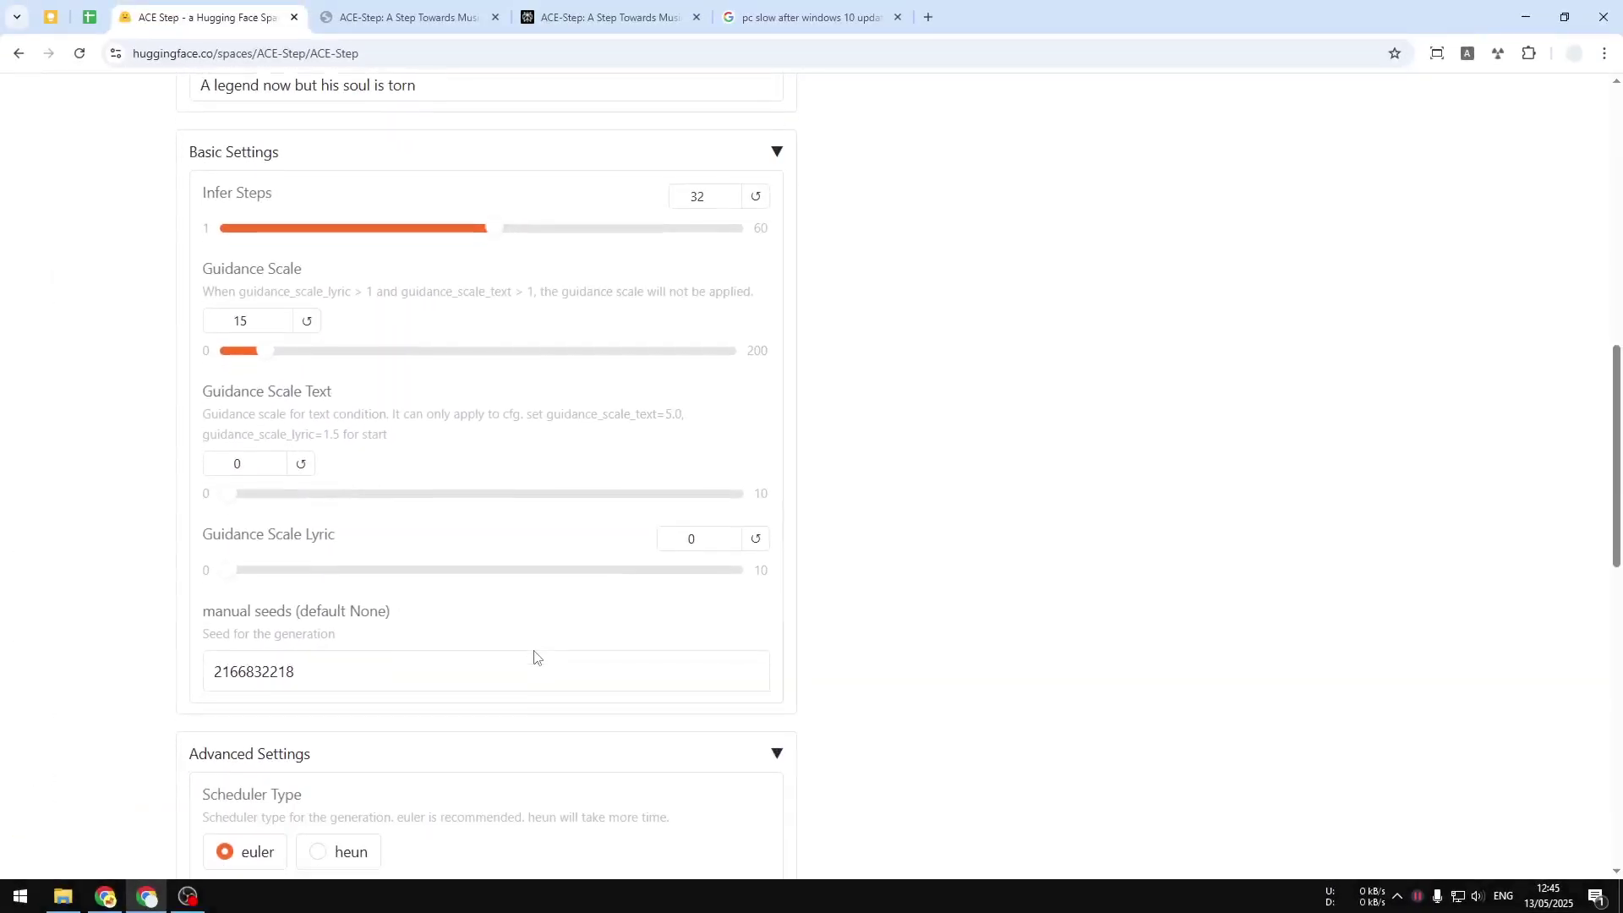
pyautogui.scroll(-4, 534, 657)
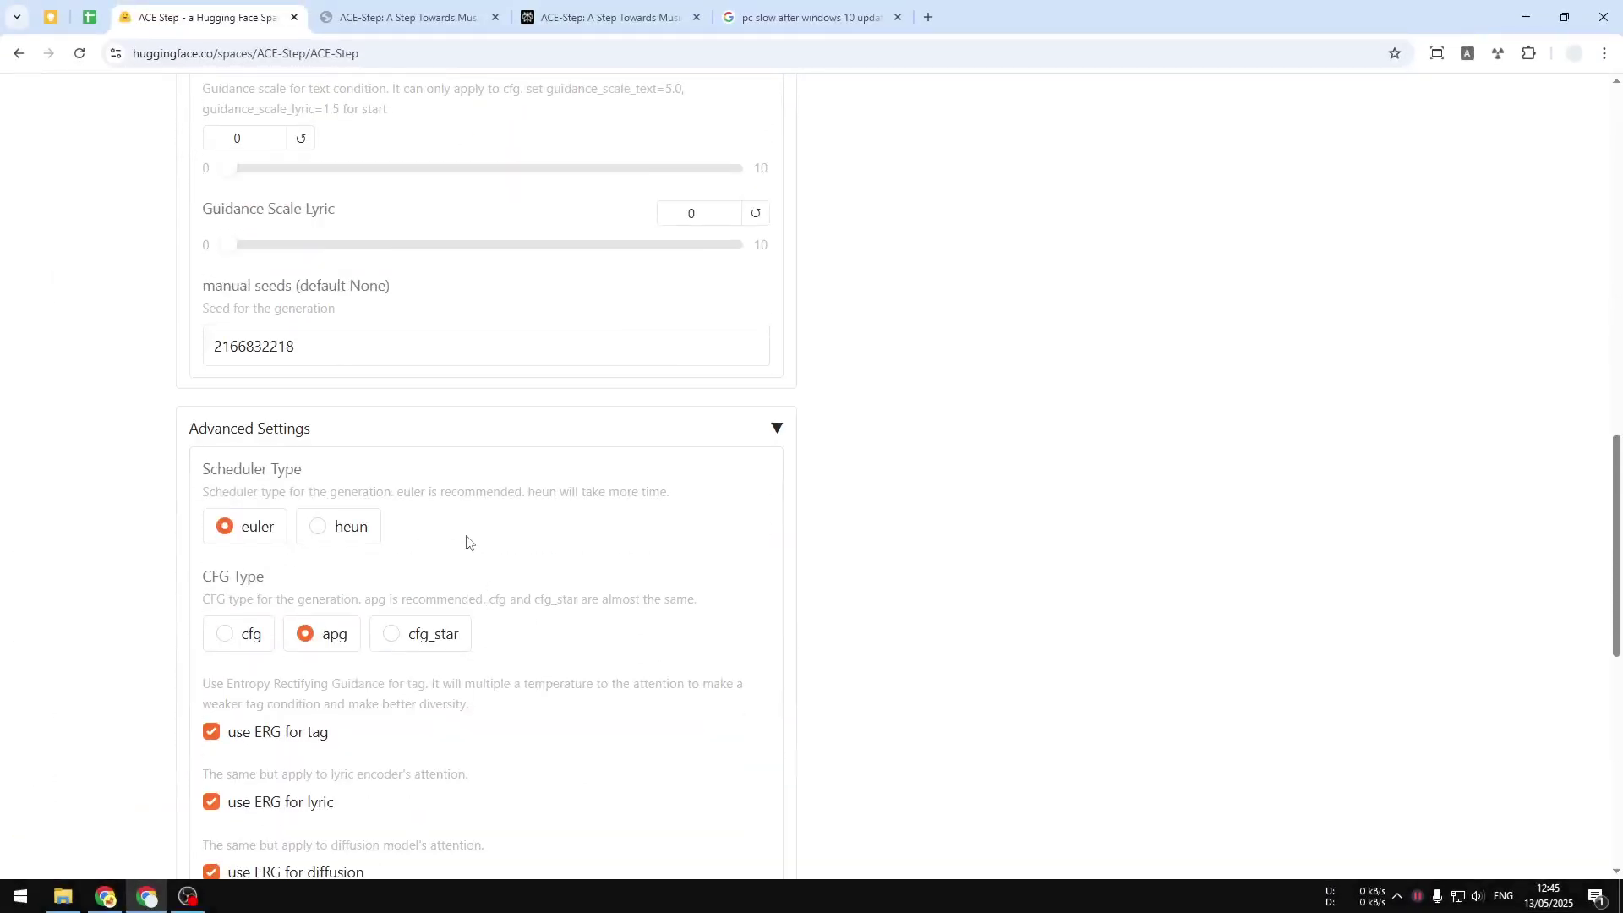
pyautogui.scroll(-3, 466, 541)
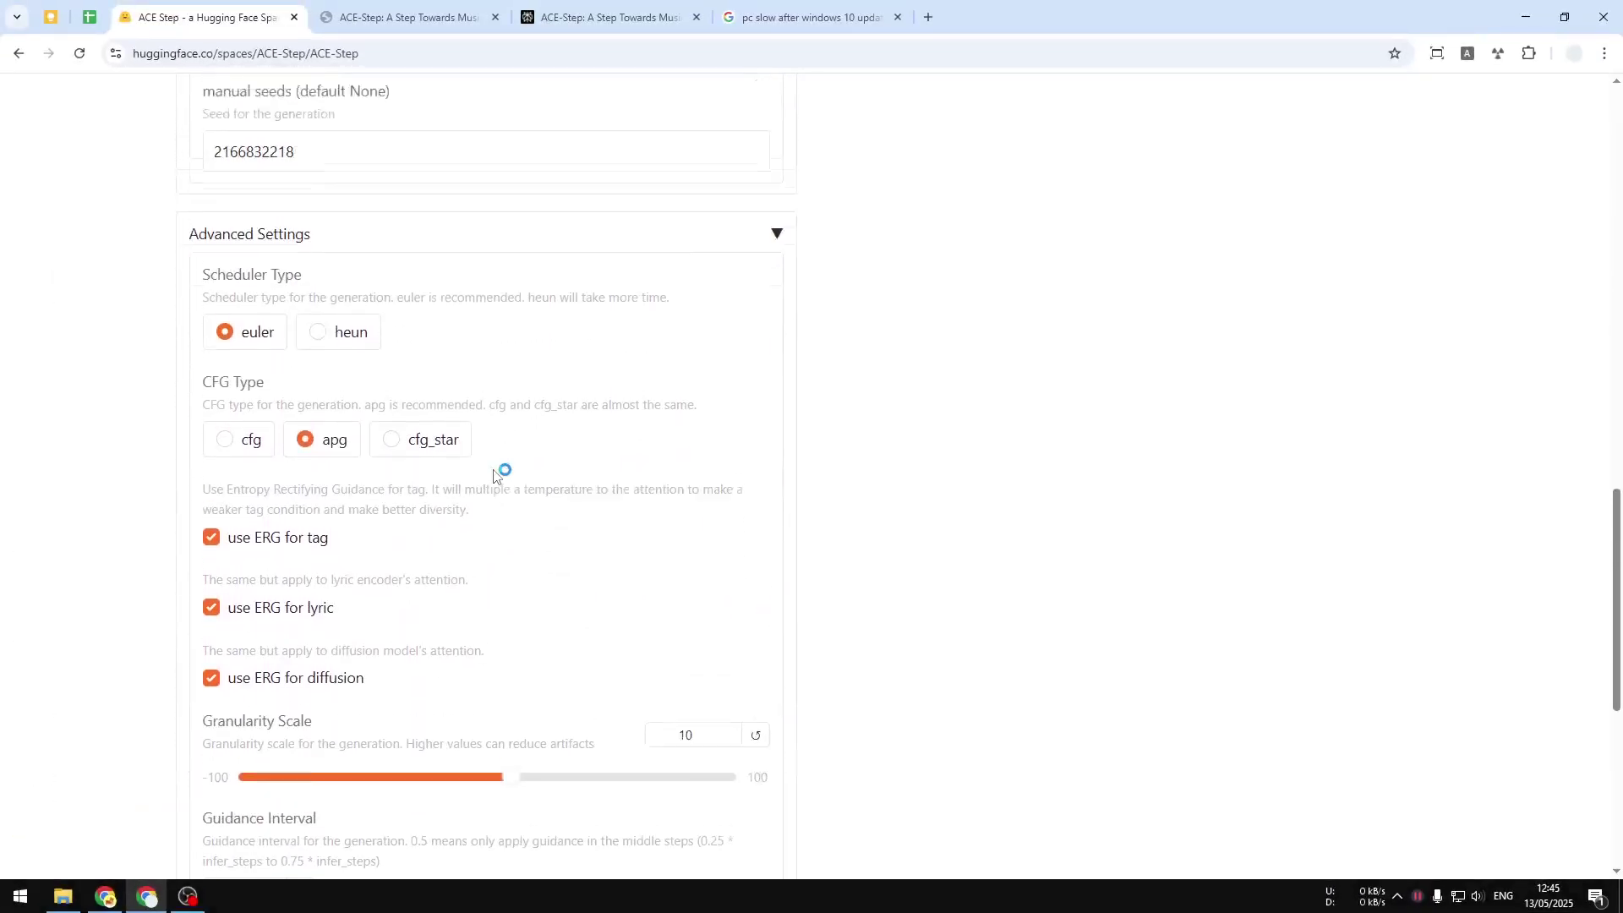
pyautogui.scroll(3, 392, 446)
pyautogui.click(409, 427)
# Step: Generate a song from the melancholic medieval tags and dragon lyrics
pyautogui.scroll(10, 852, 521)
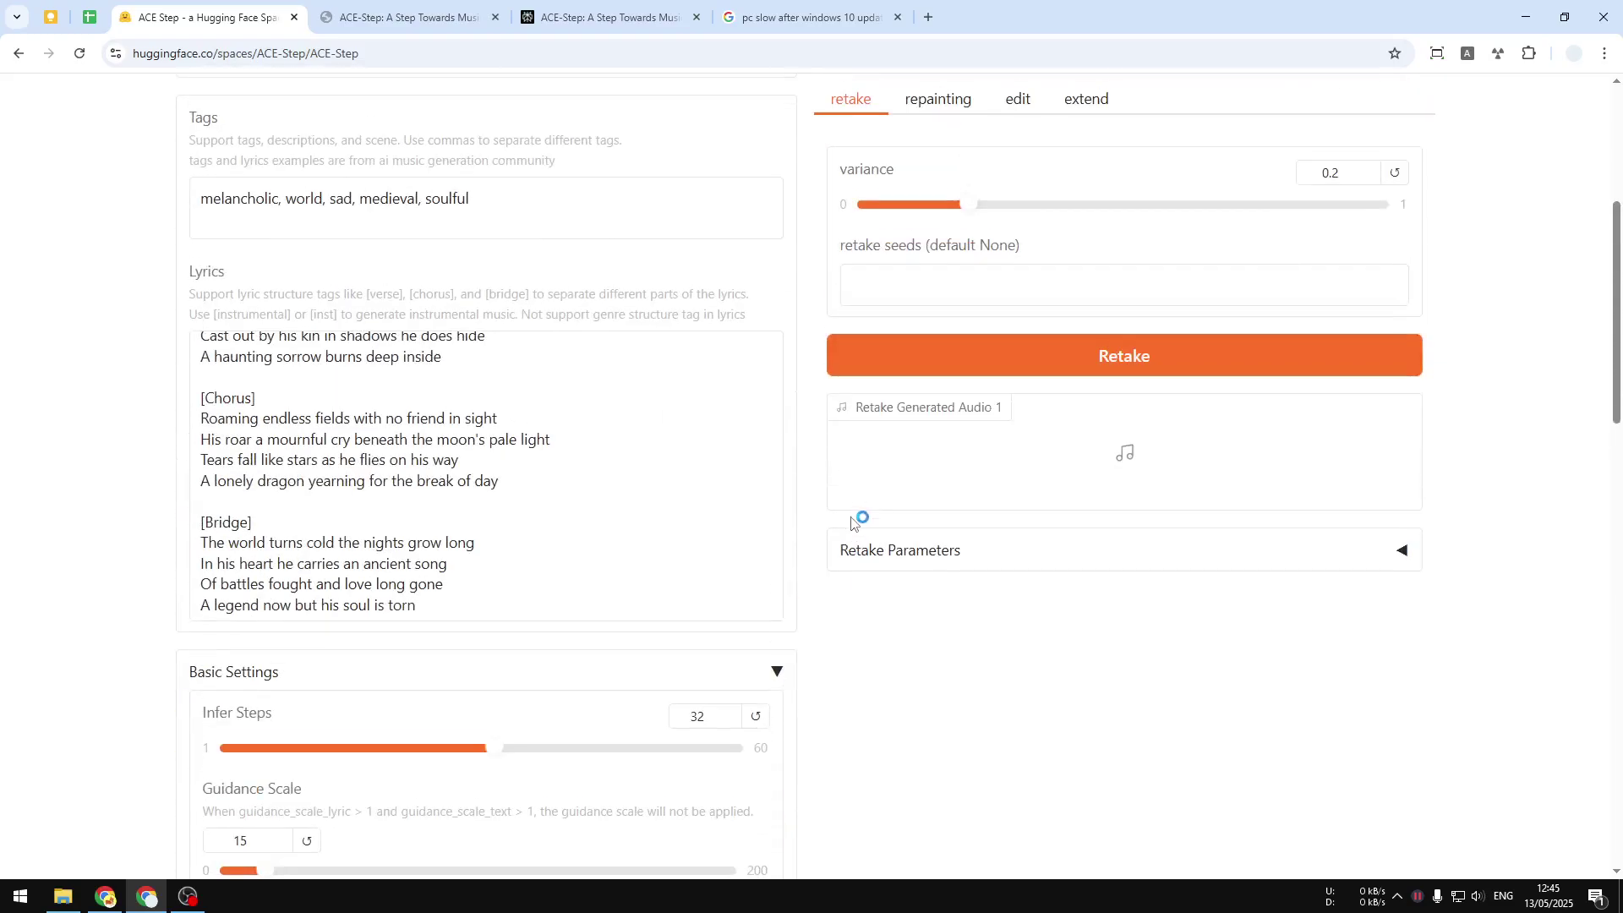
pyautogui.scroll(3, 394, 241)
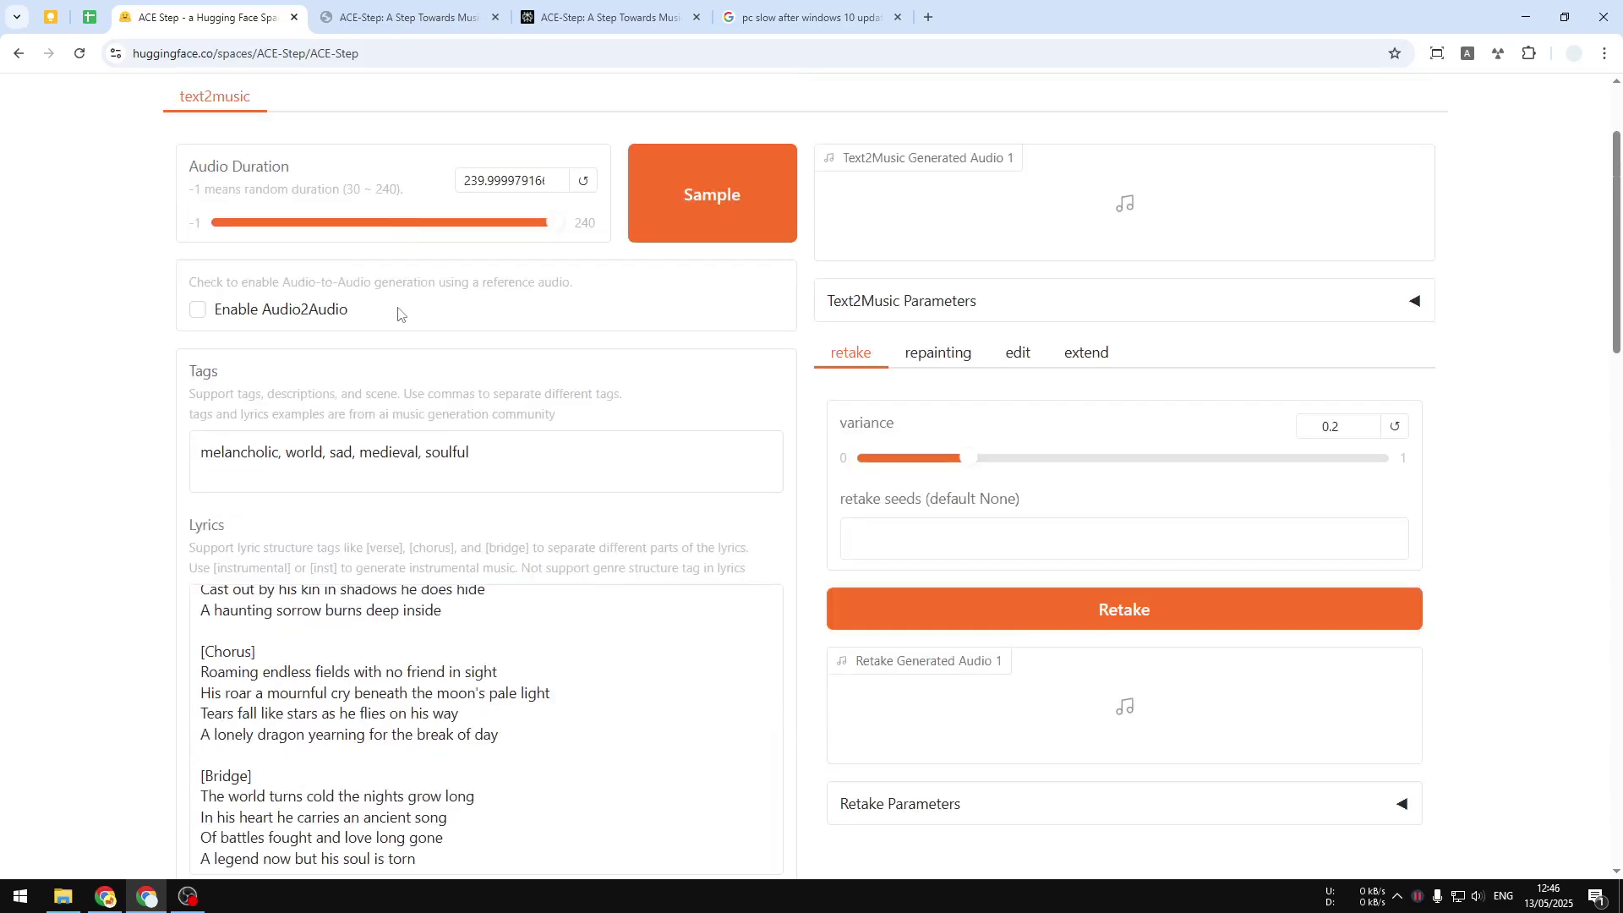
pyautogui.scroll(-15, 174, 547)
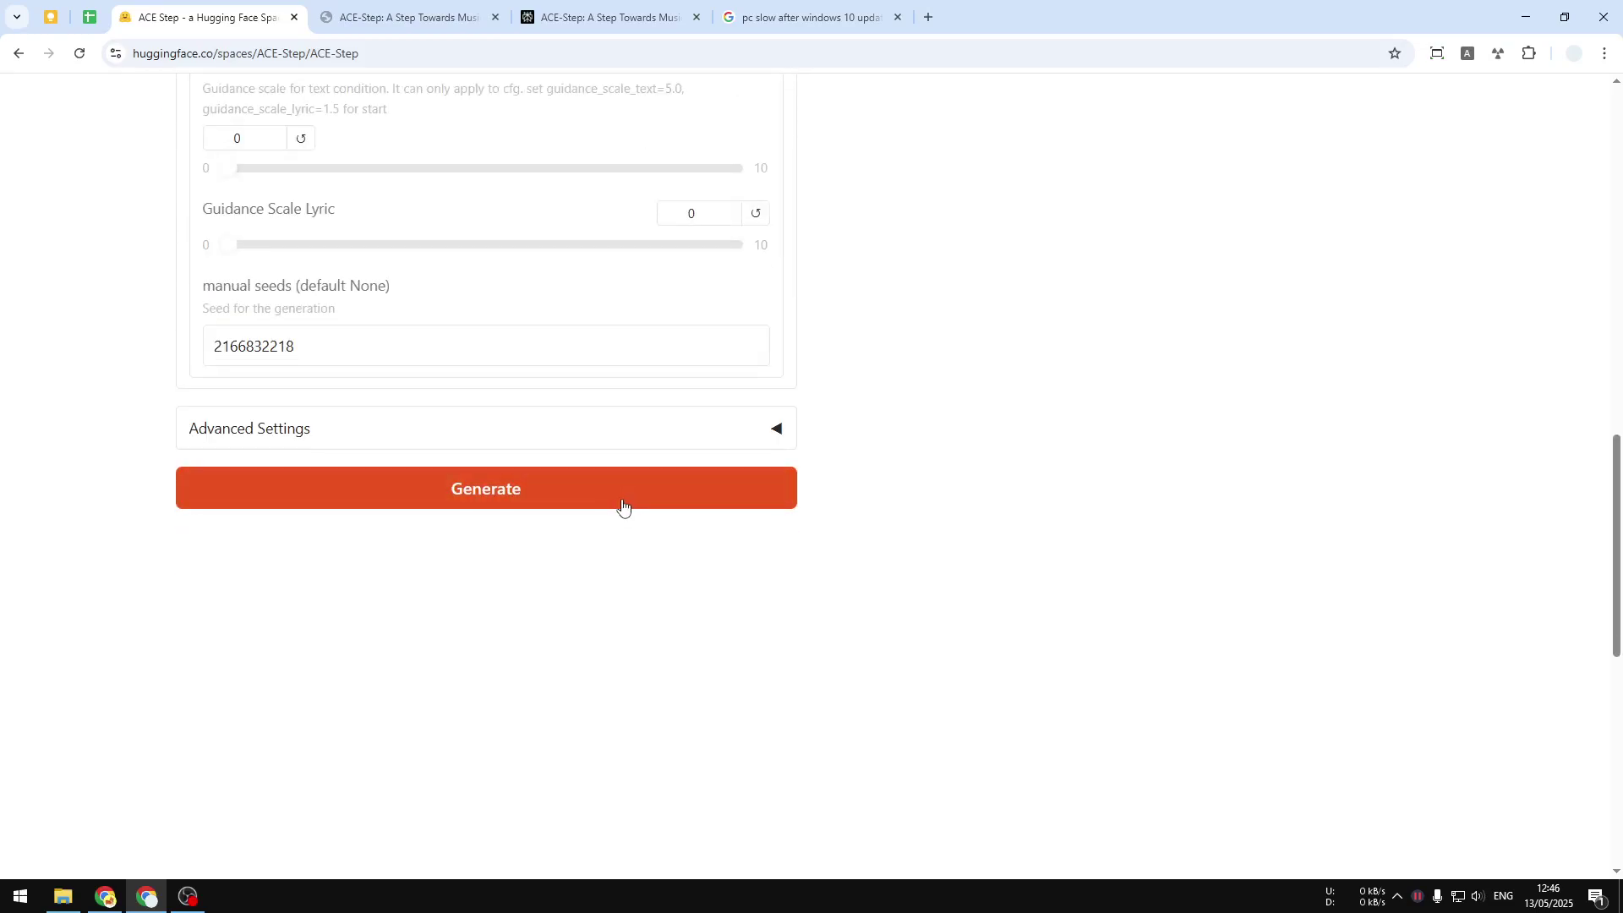
pyautogui.click(622, 489)
pyautogui.scroll(14, 1362, 409)
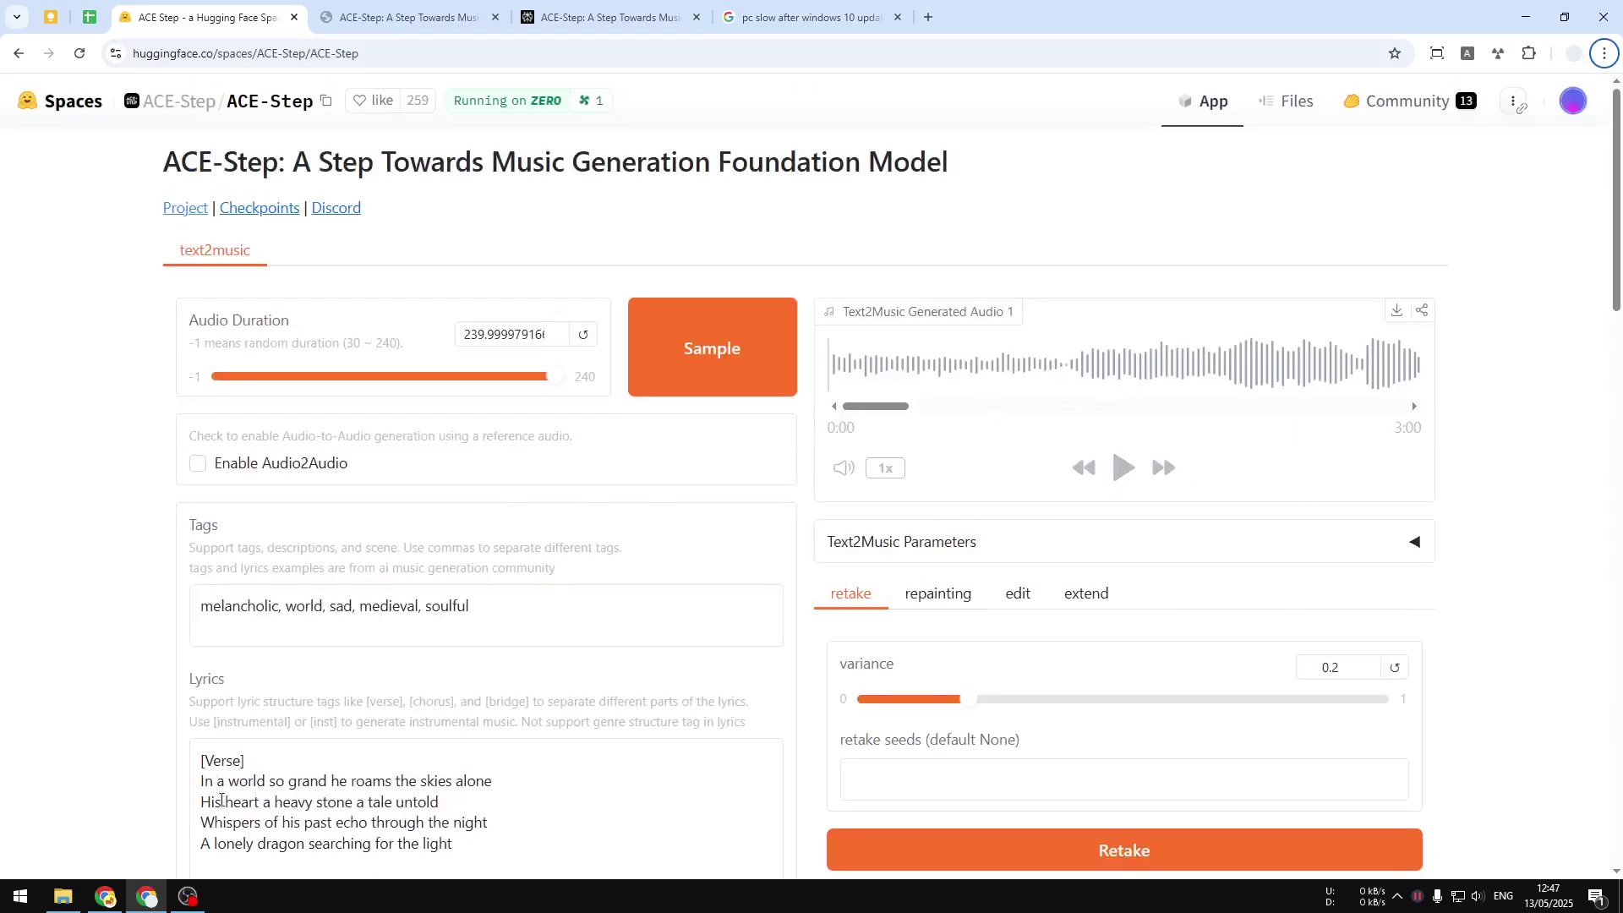
# Step: Play the new 3:00 track in Generated Audio 1 and pause it at 0:36
pyautogui.scroll(-1, 1514, 439)
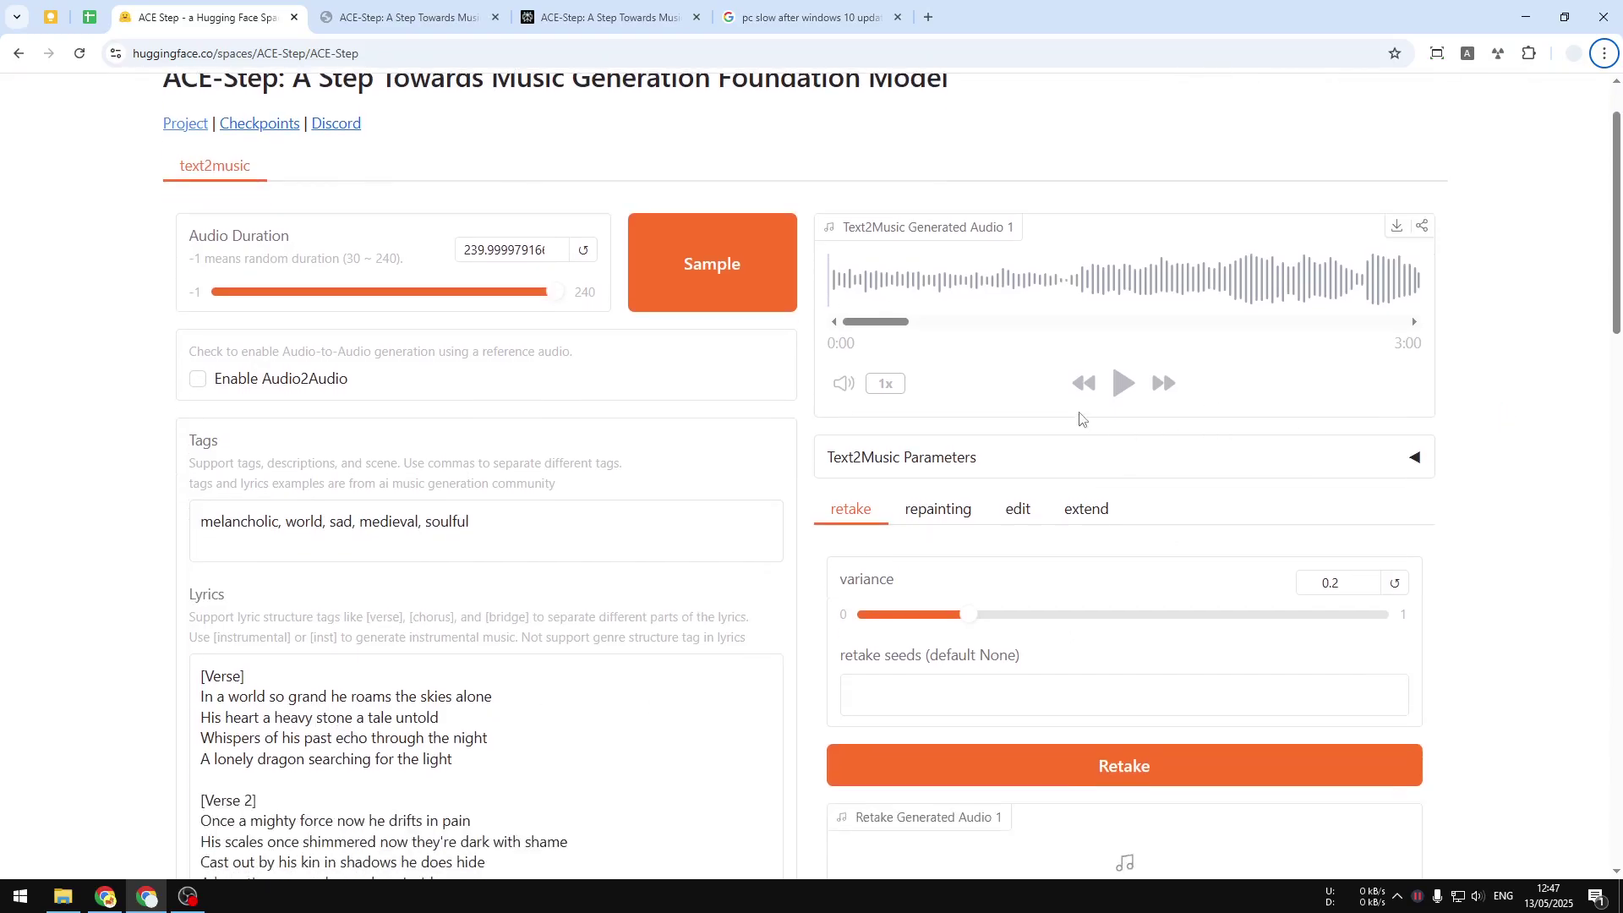
pyautogui.click(1123, 383)
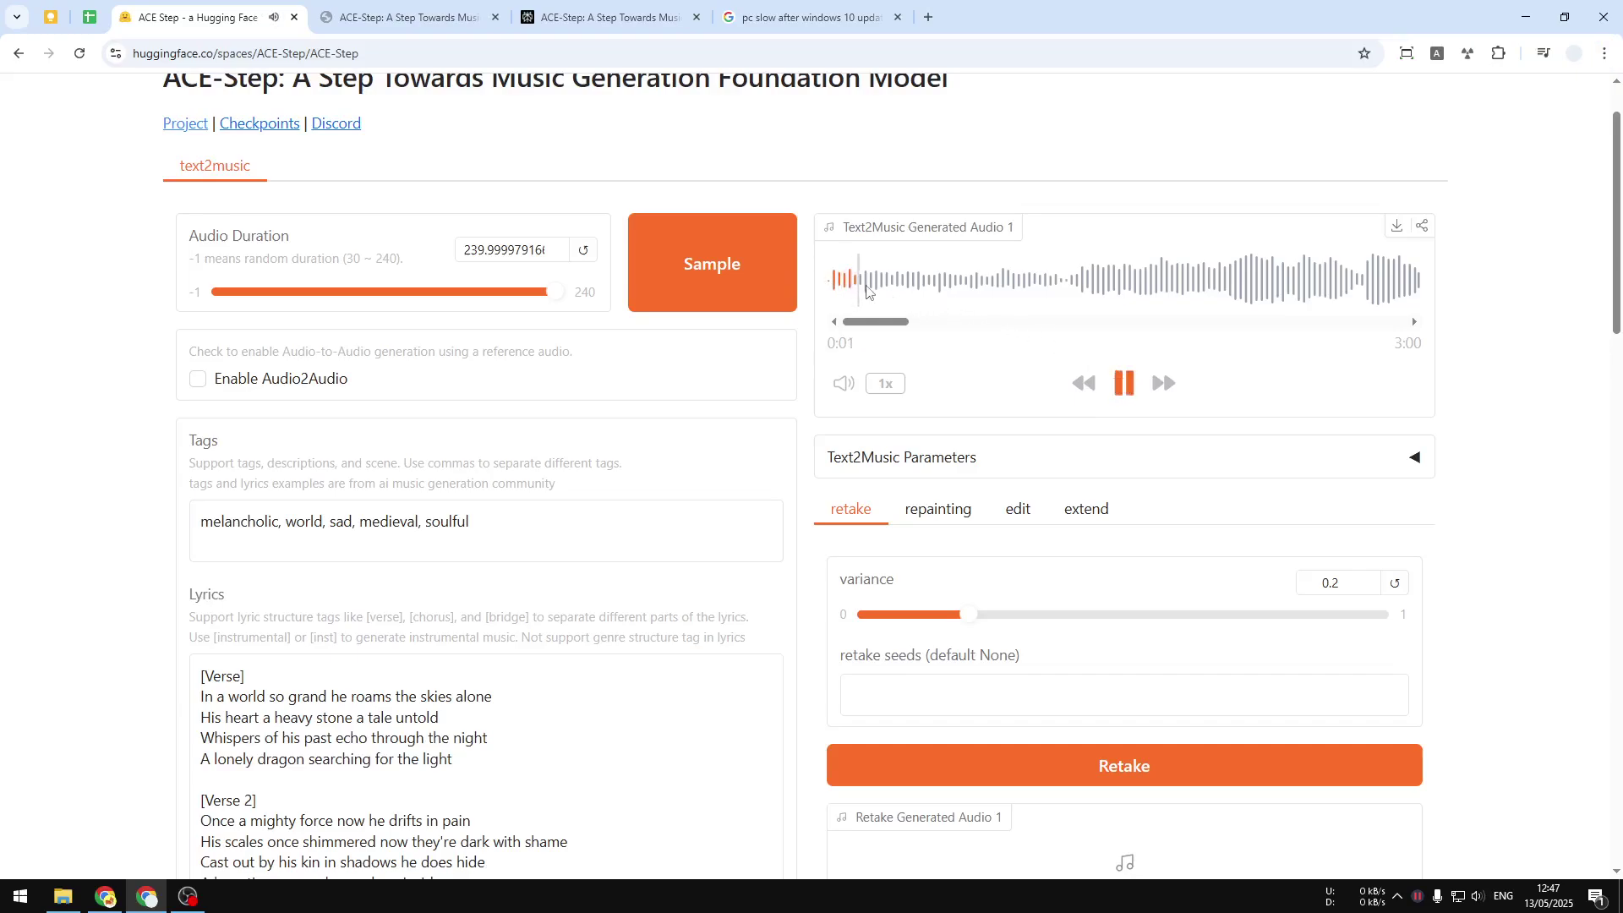
pyautogui.moveTo(212, 522); pyautogui.dragTo(509, 515)
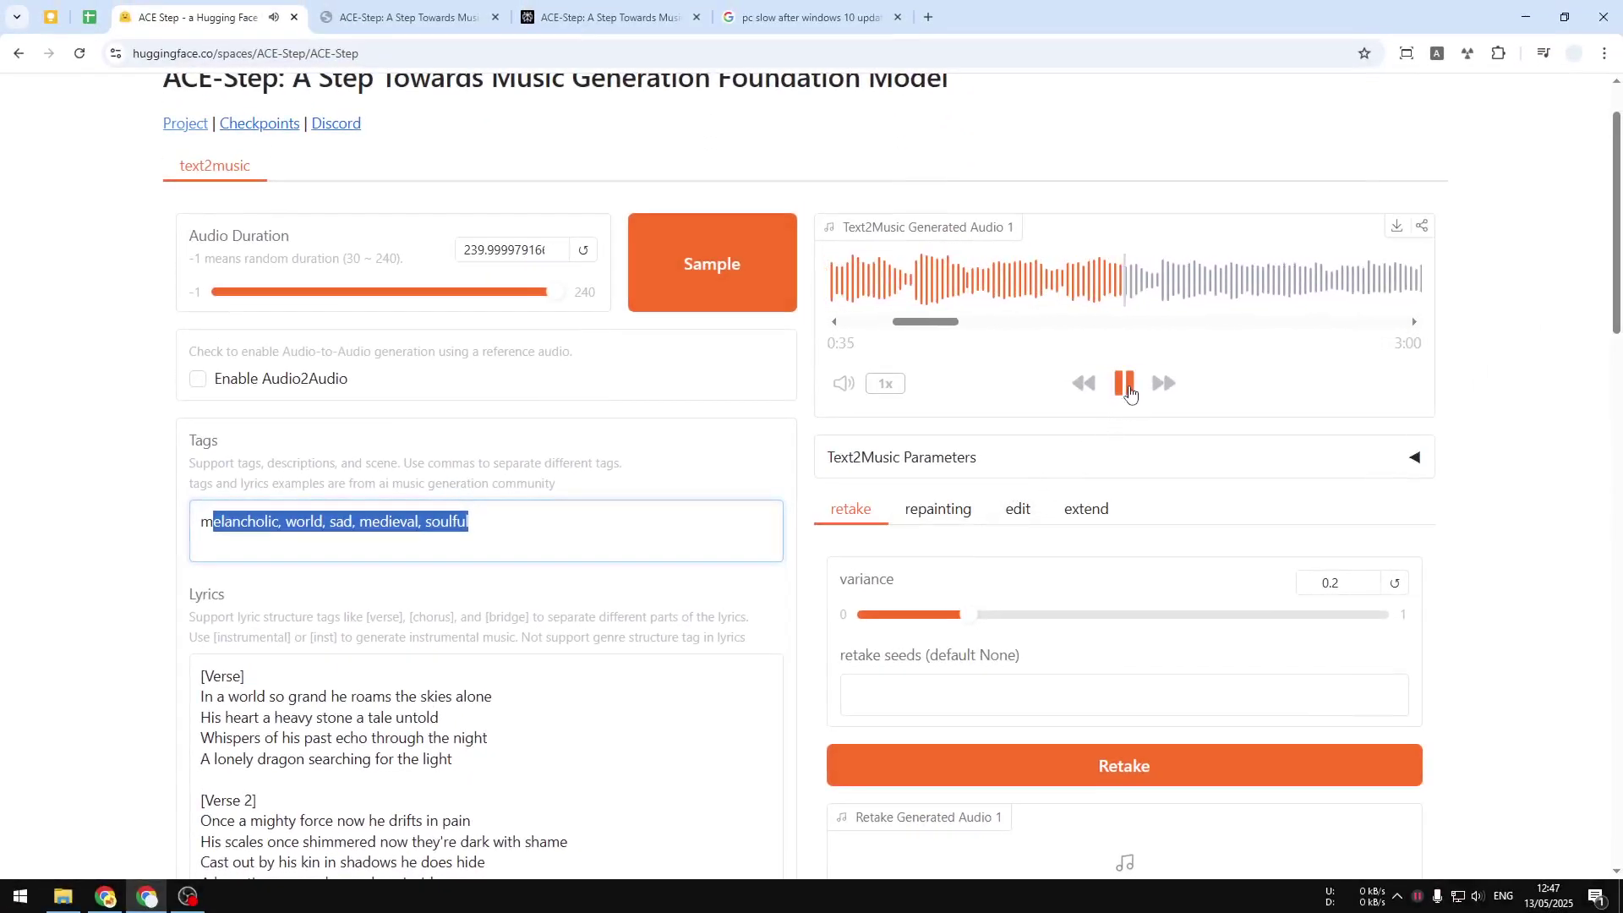
pyautogui.click(1127, 387)
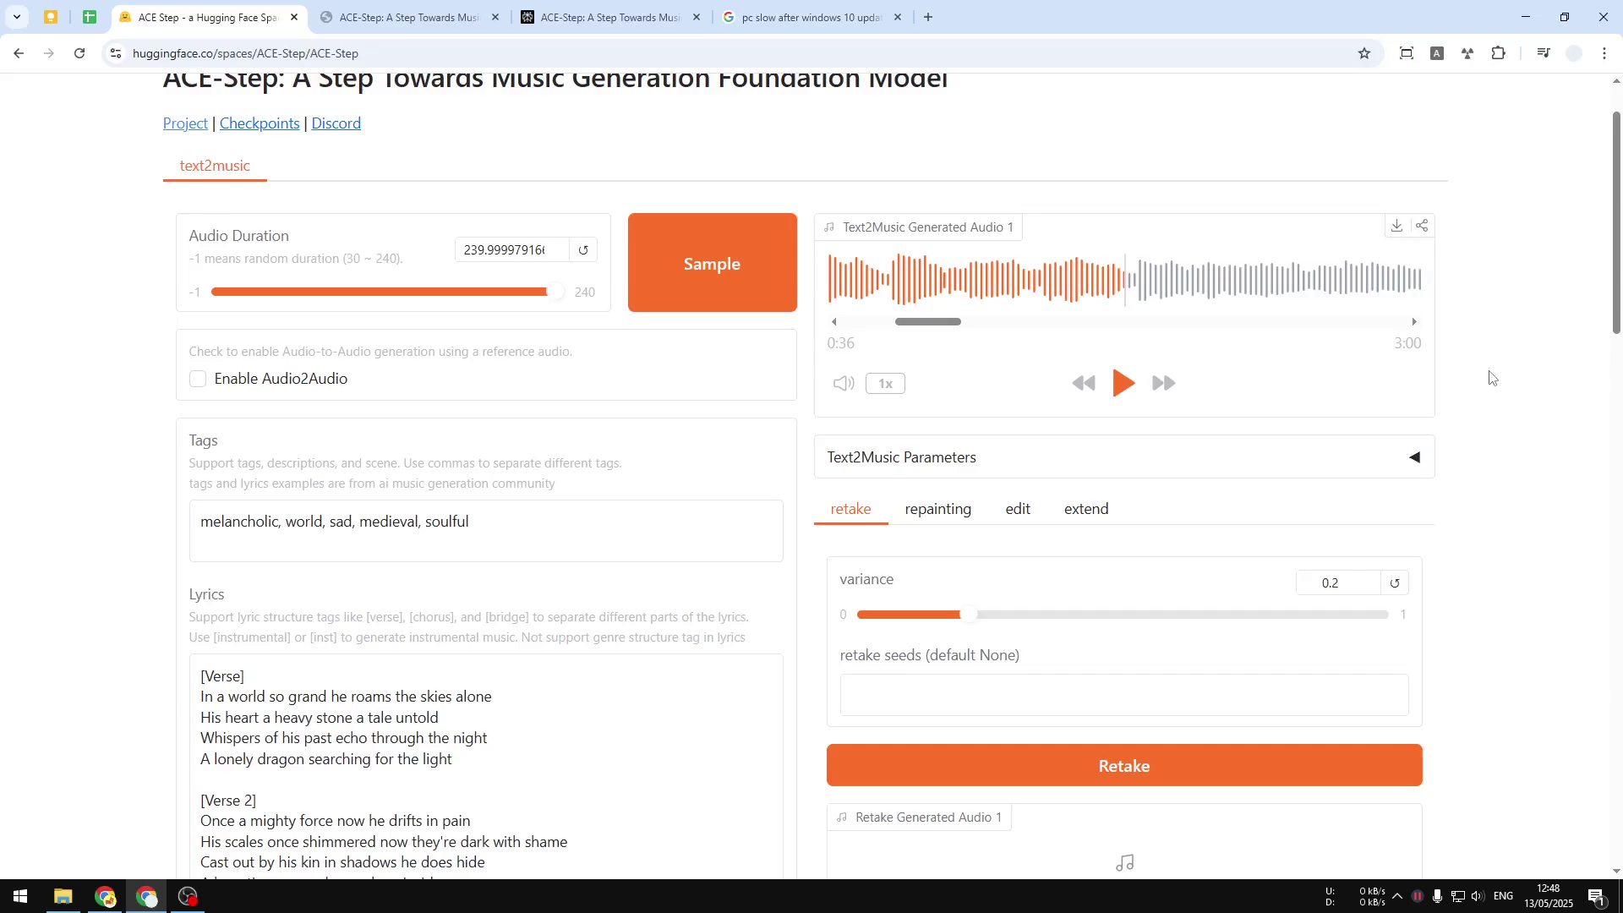
pyautogui.scroll(1, 1497, 372)
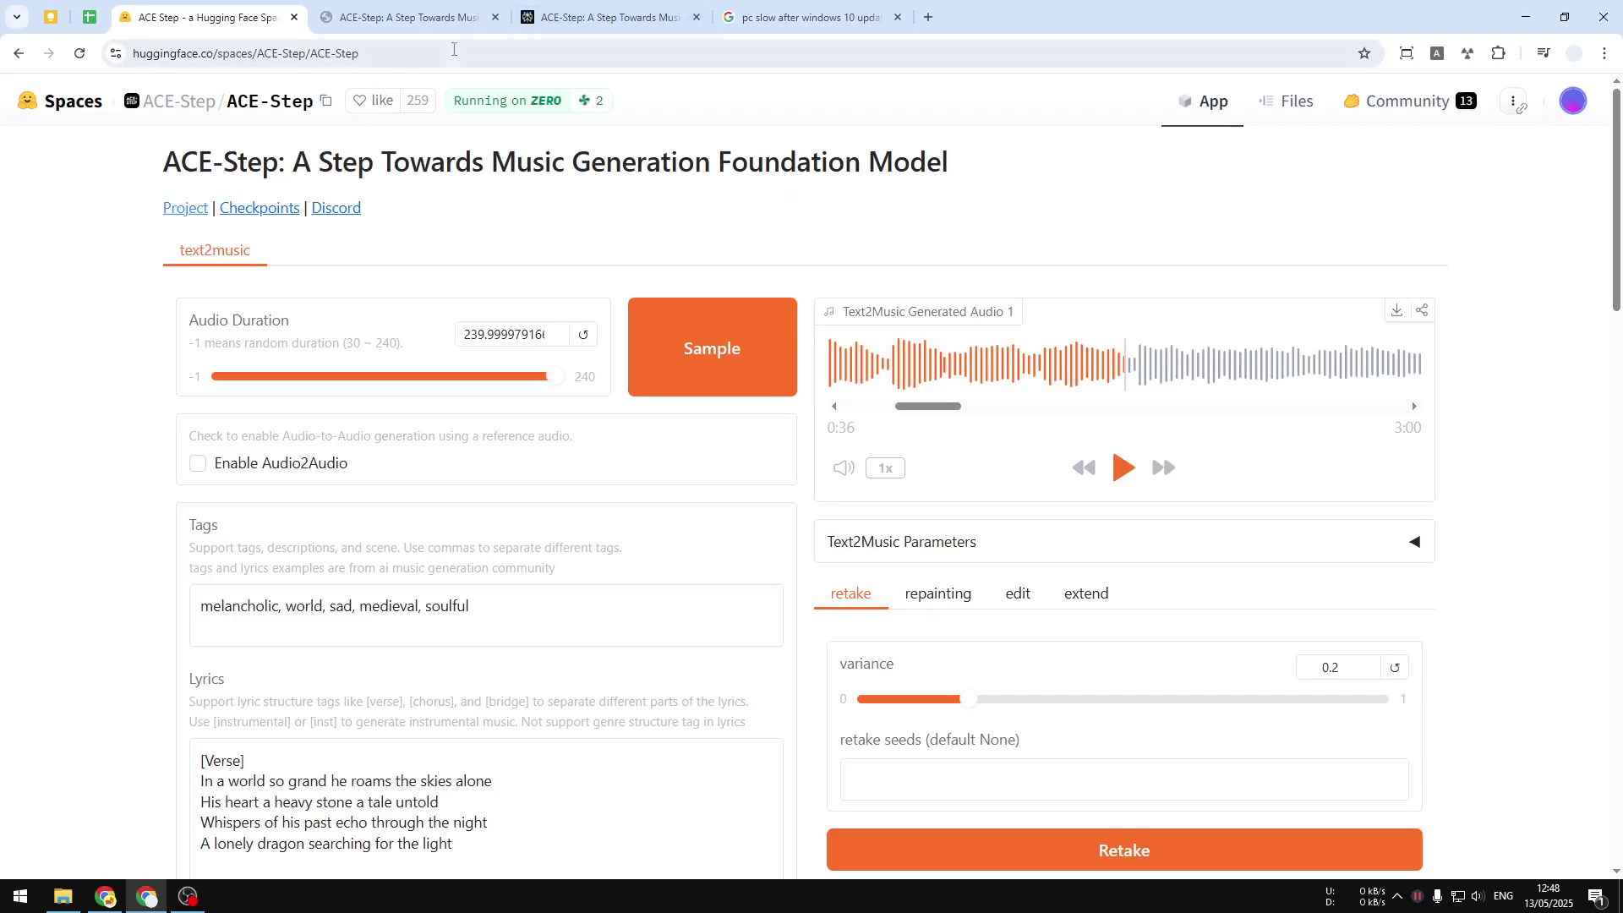
pyautogui.click(405, 17)
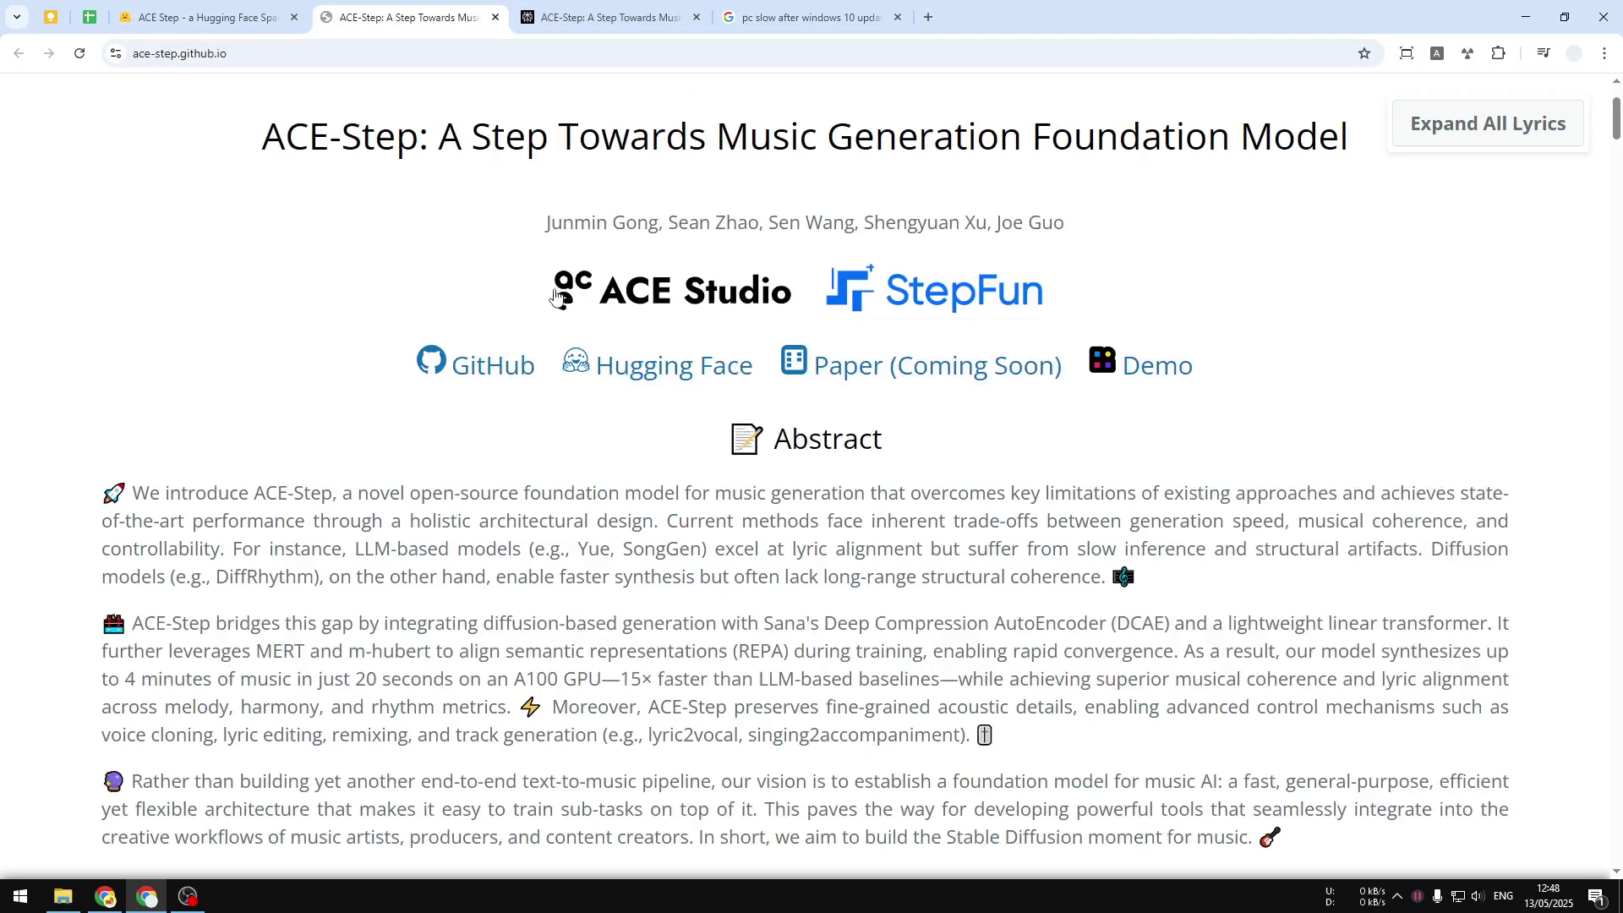
pyautogui.scroll(2, 555, 296)
pyautogui.click(241, 10)
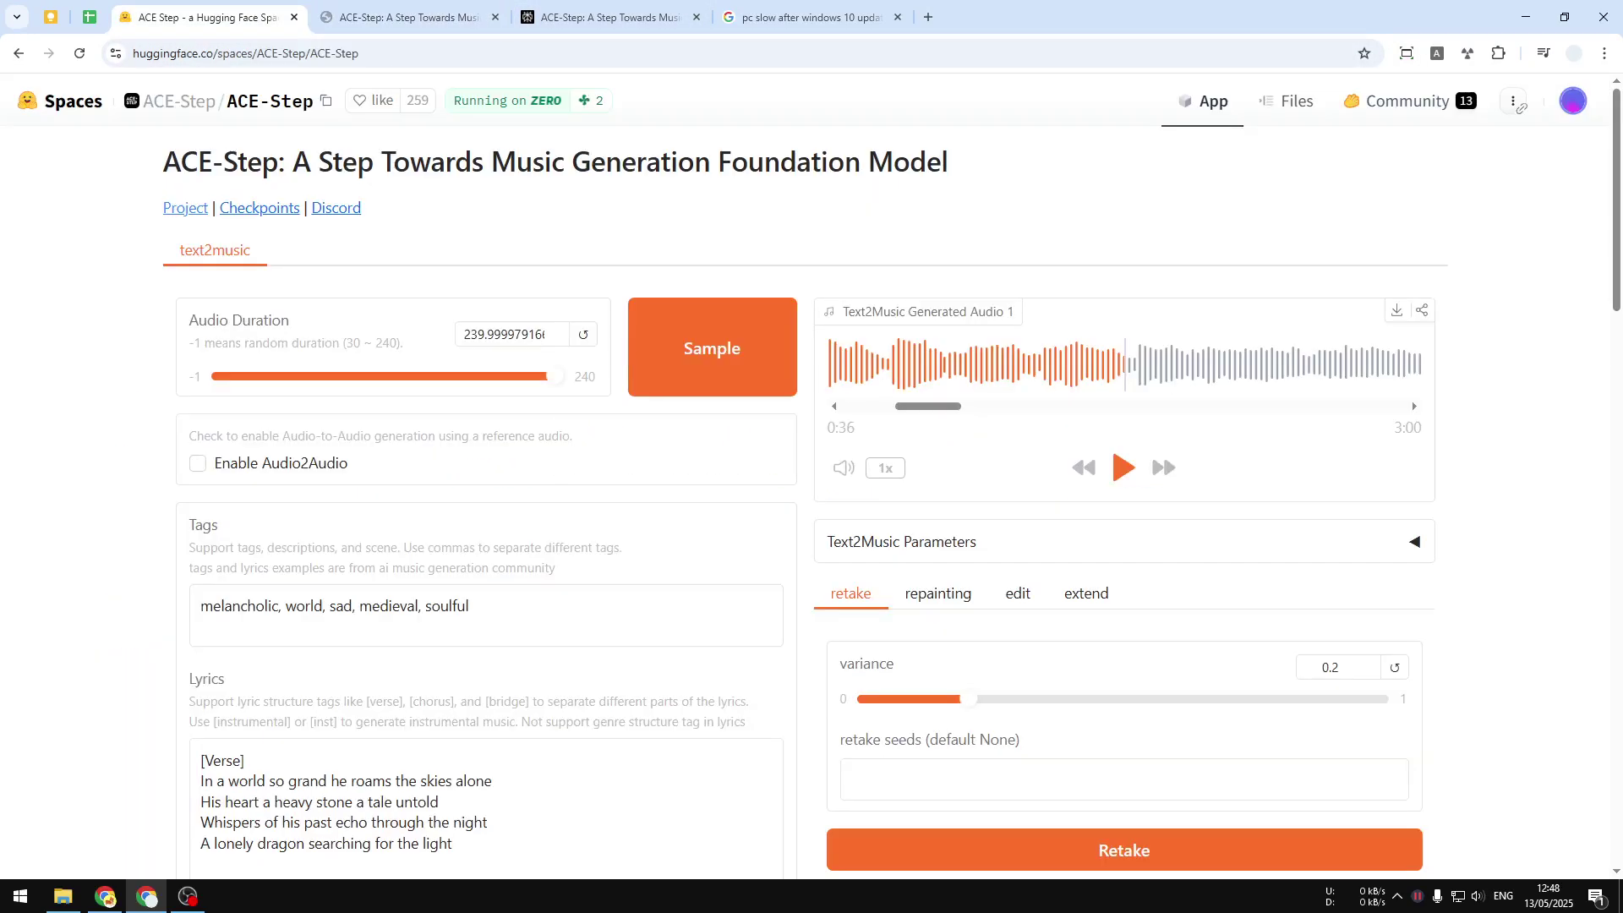